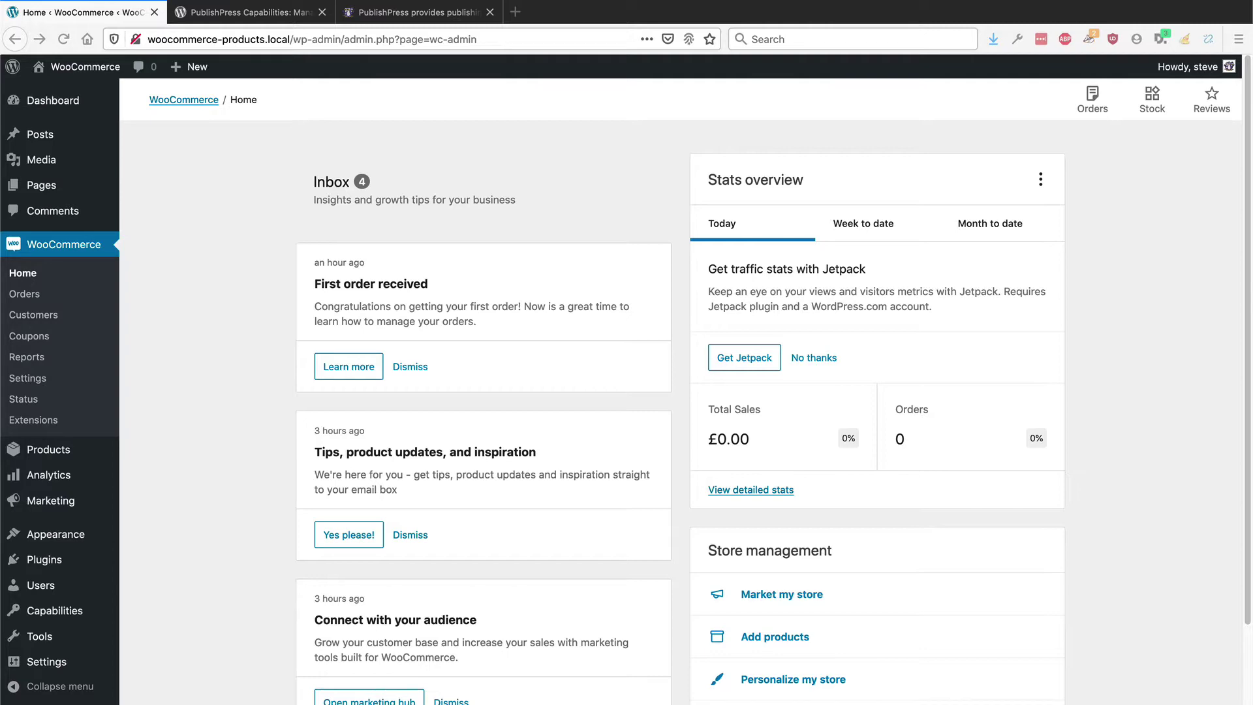
Step: Glance at the PublishPress Capabilities page, then go to the site's Users list
left_click(264, 15)
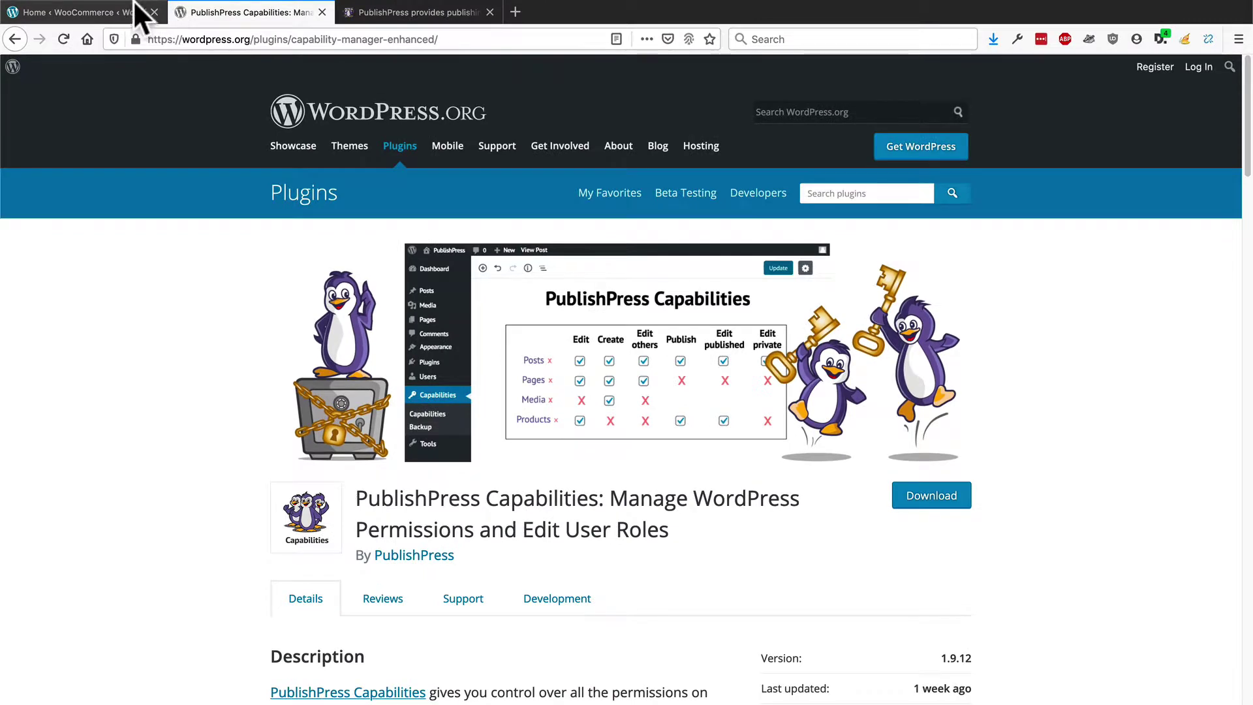
left_click(108, 12)
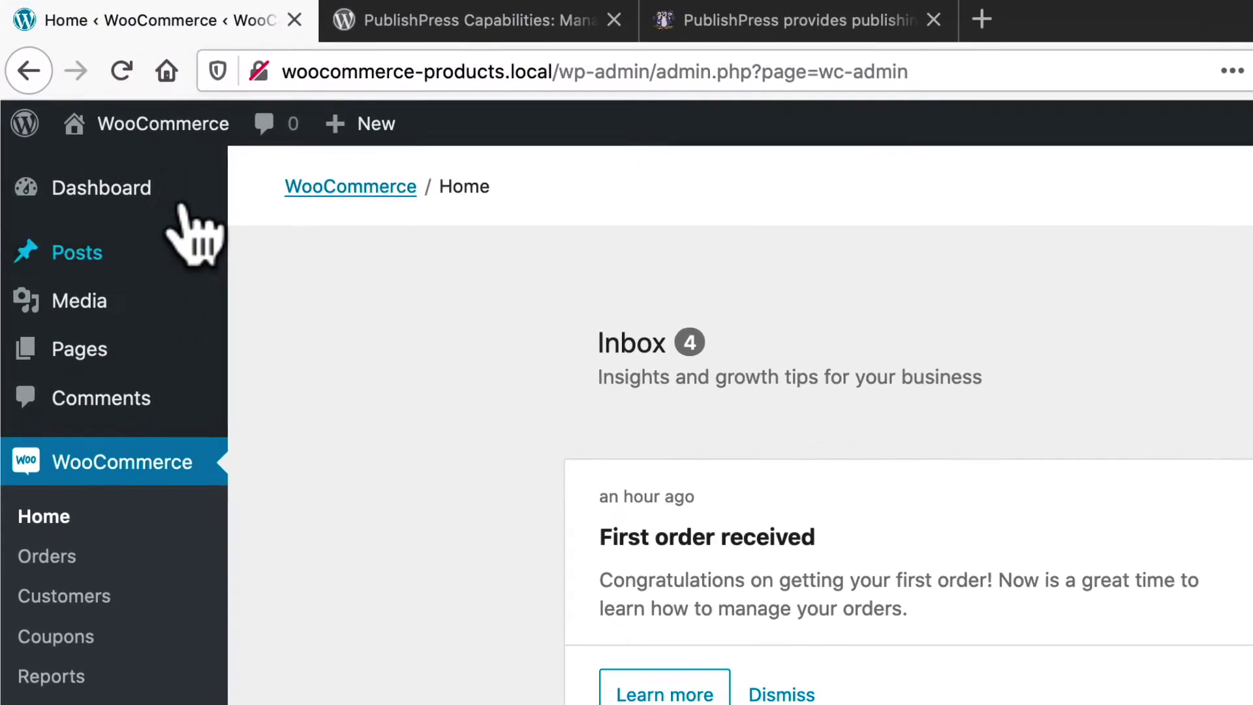
mouse_move(123, 68)
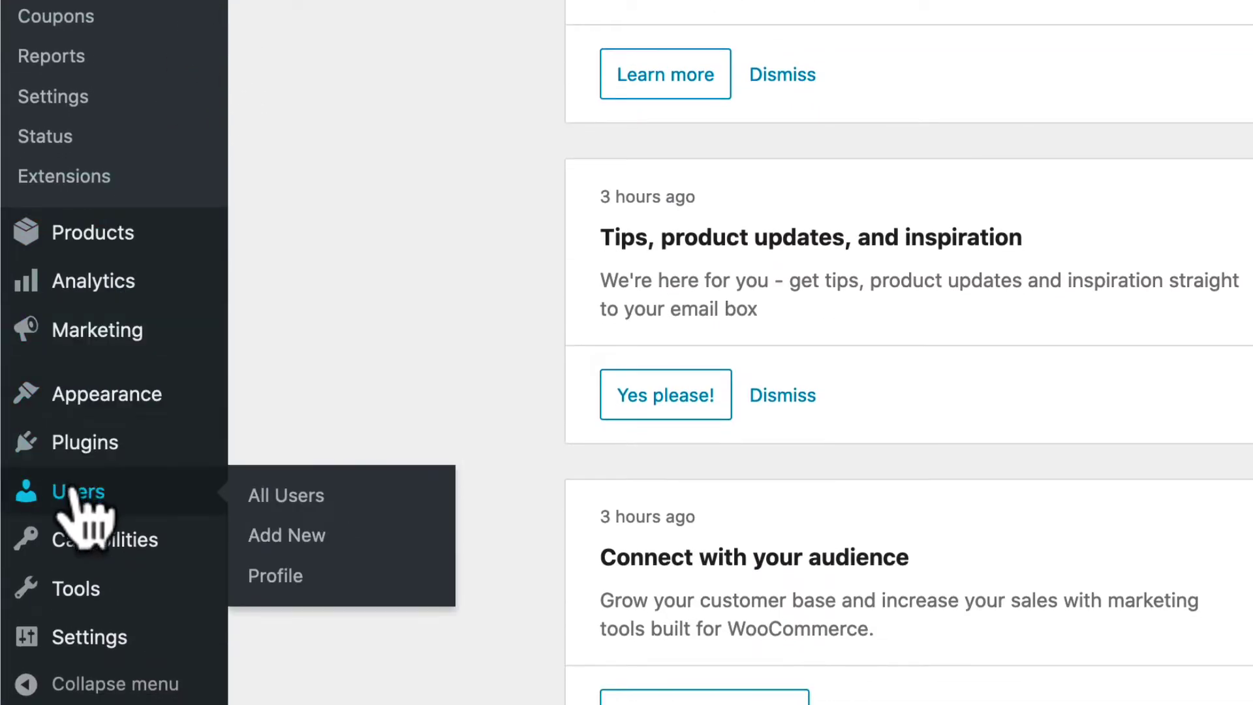
left_click(78, 496)
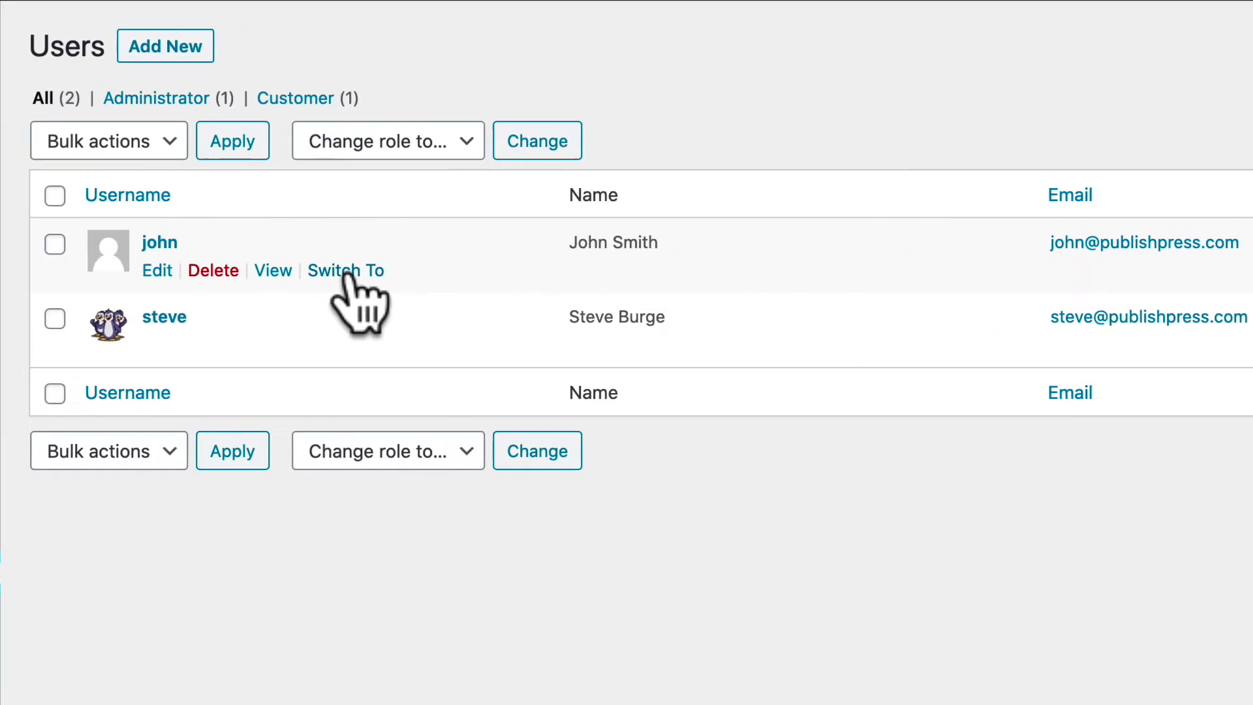
Step: Switch to the customer user, try opening /wp-admin, then switch back to the administrator
left_click(344, 271)
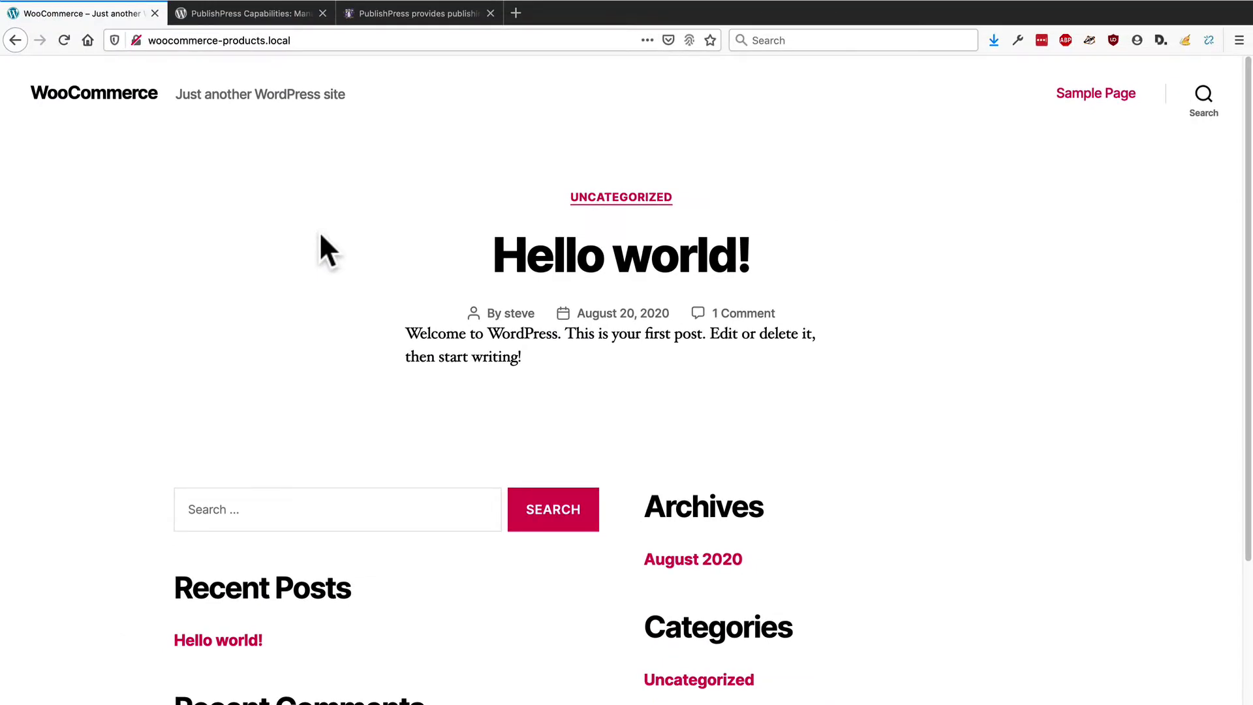
left_click(346, 45)
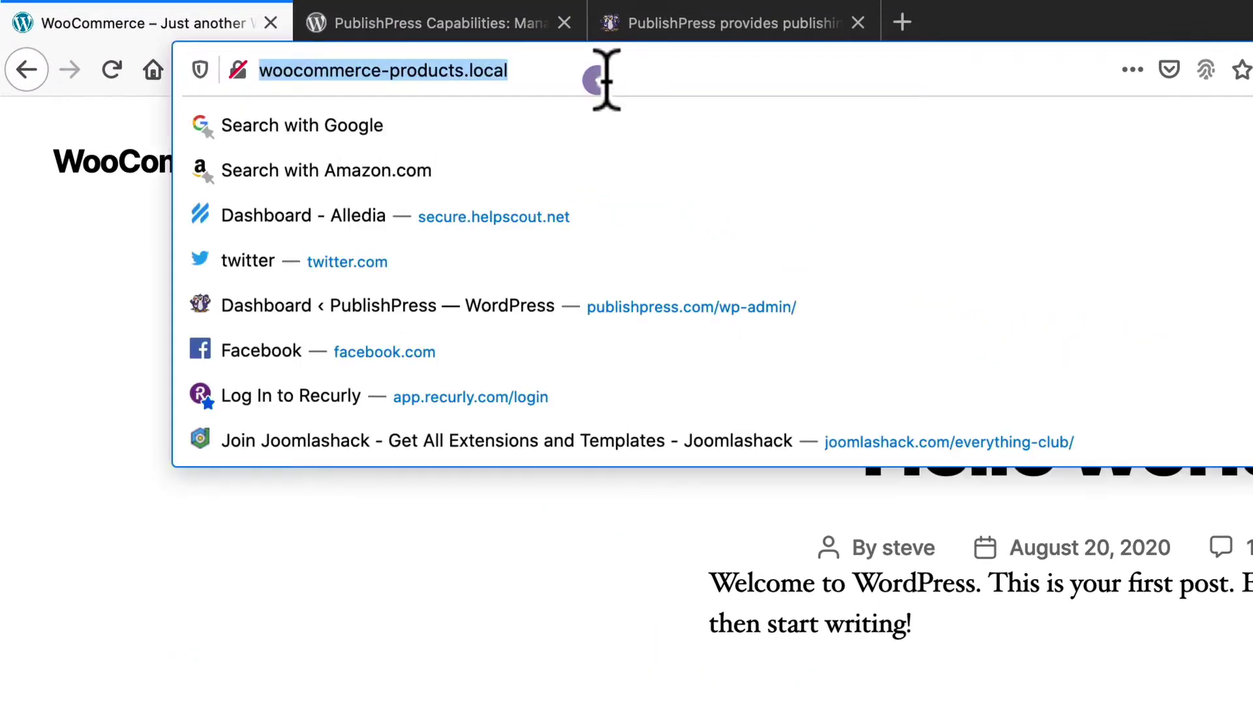
left_click(347, 45)
type("/wp-admin/")
key("Return")
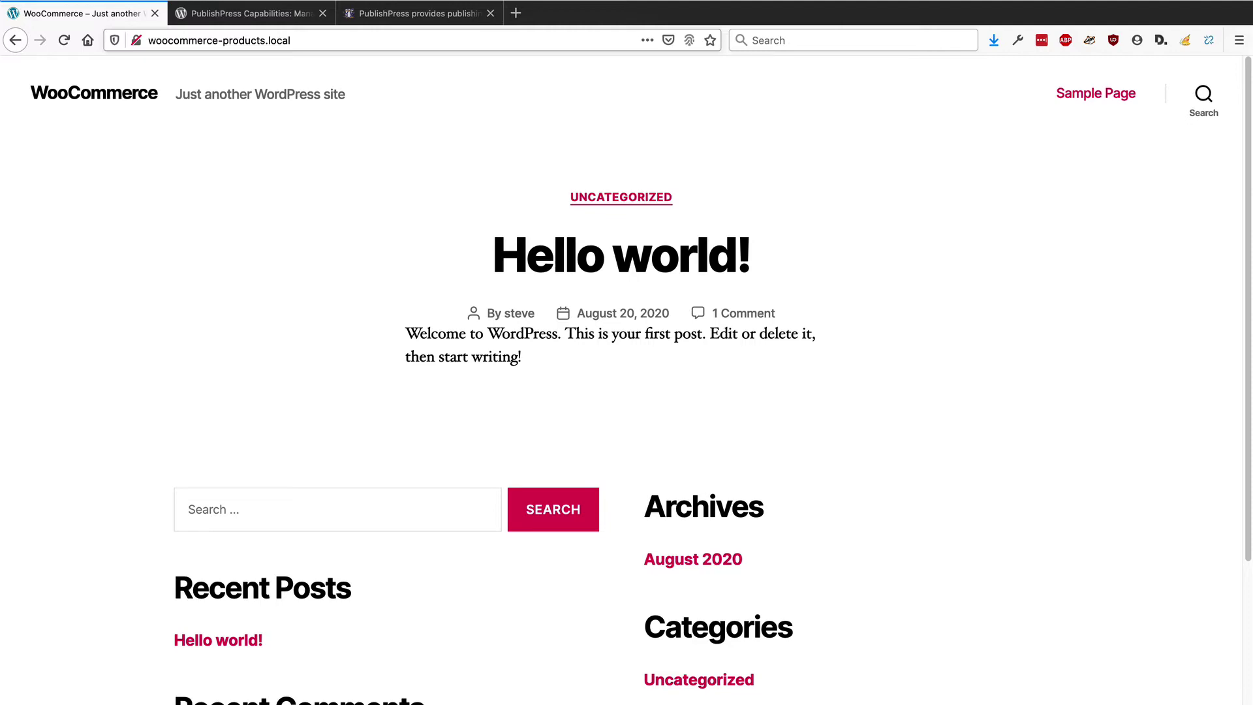
scroll(383, 369, "down", 5)
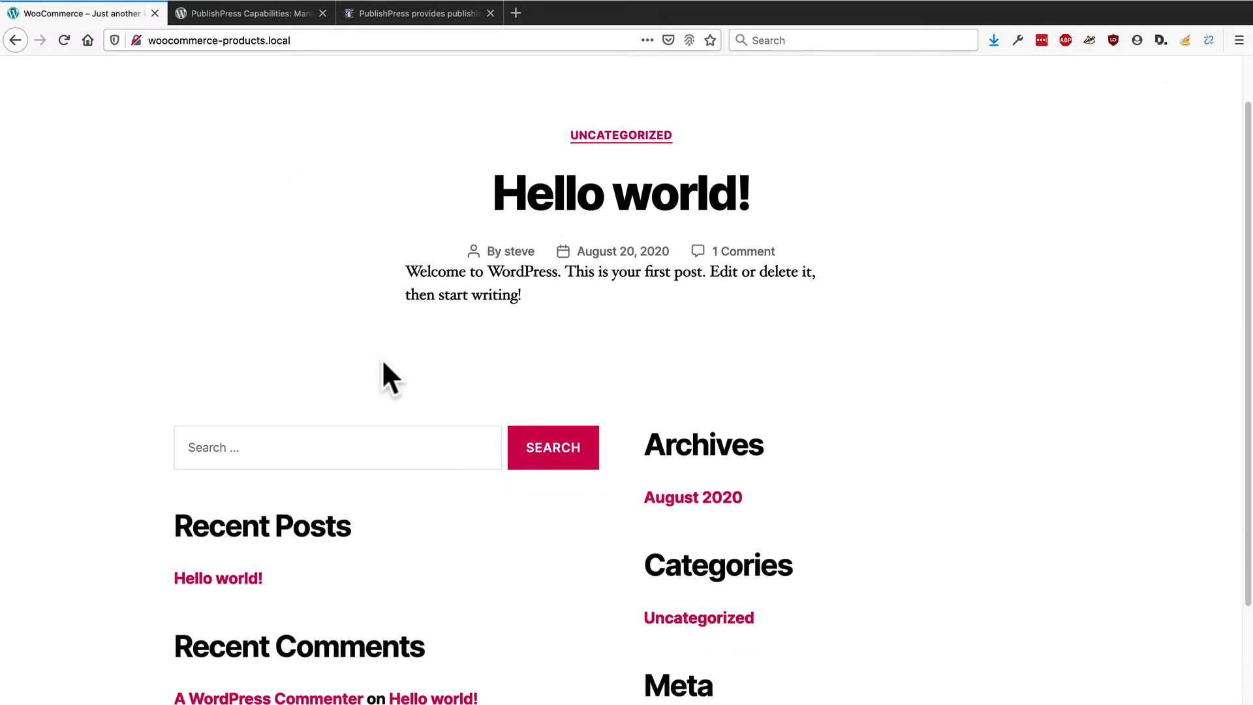
left_click(677, 603)
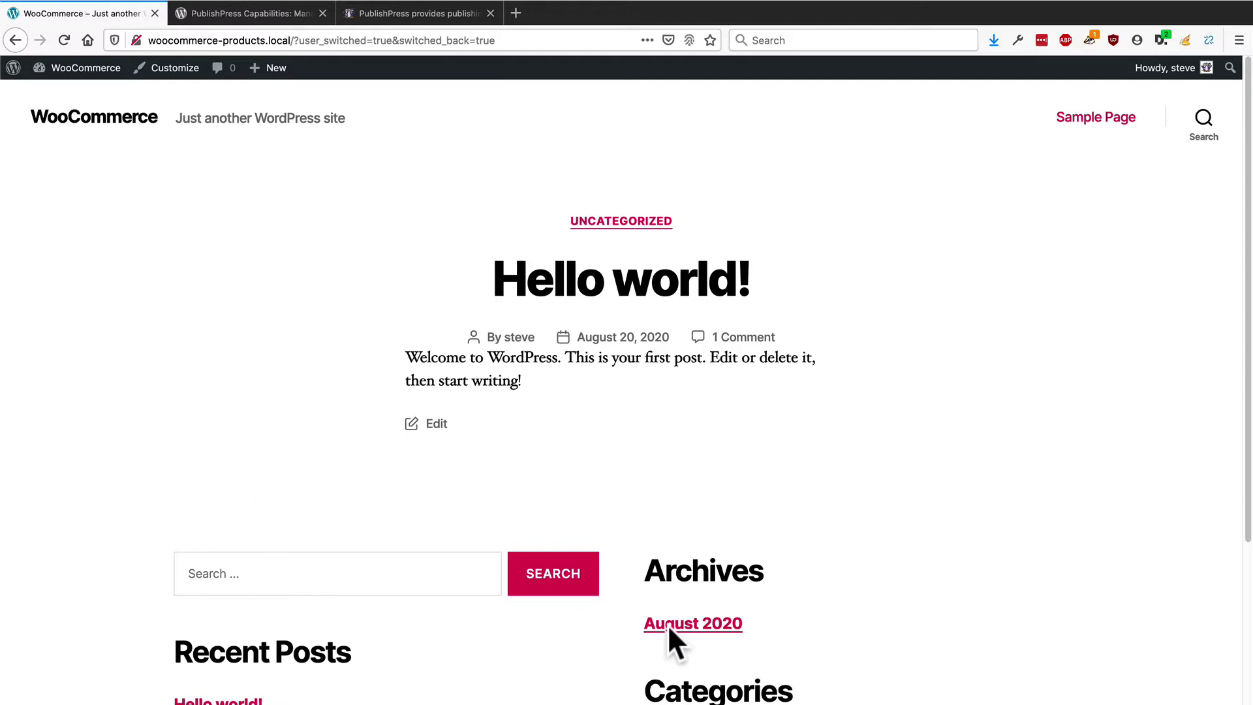
Step: Return from the site's front page to the admin dashboard
left_click(268, 14)
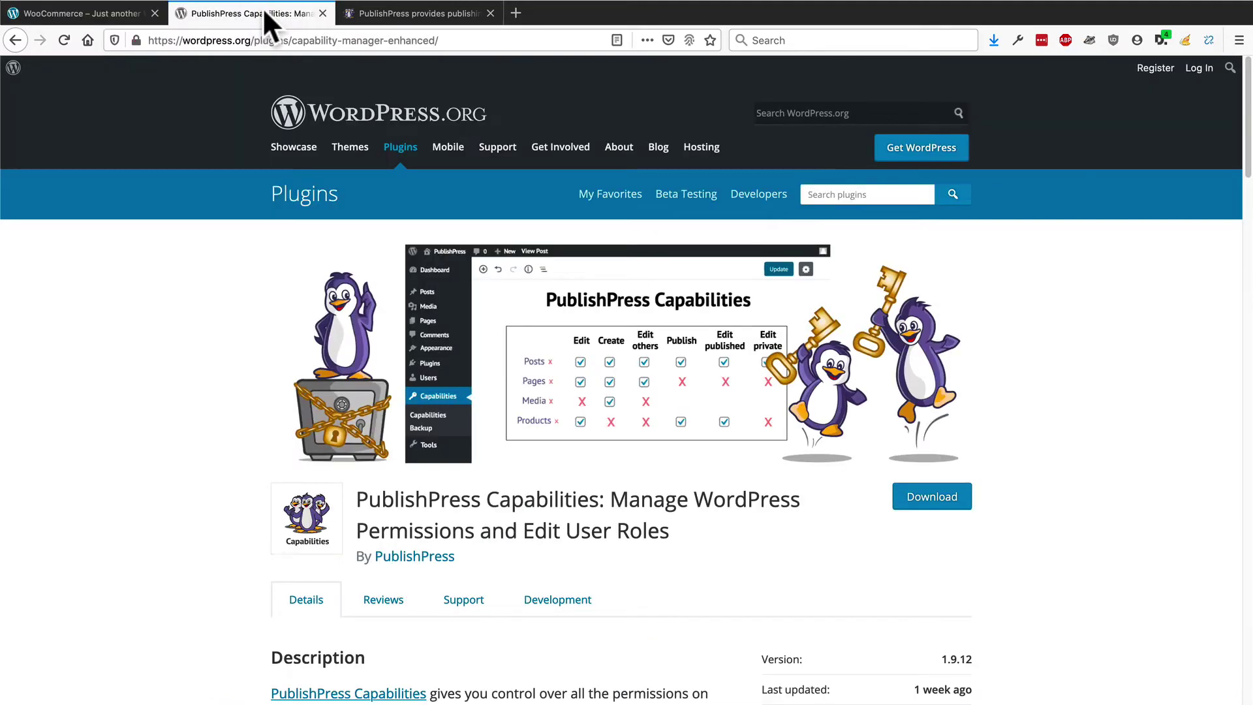
left_click(117, 14)
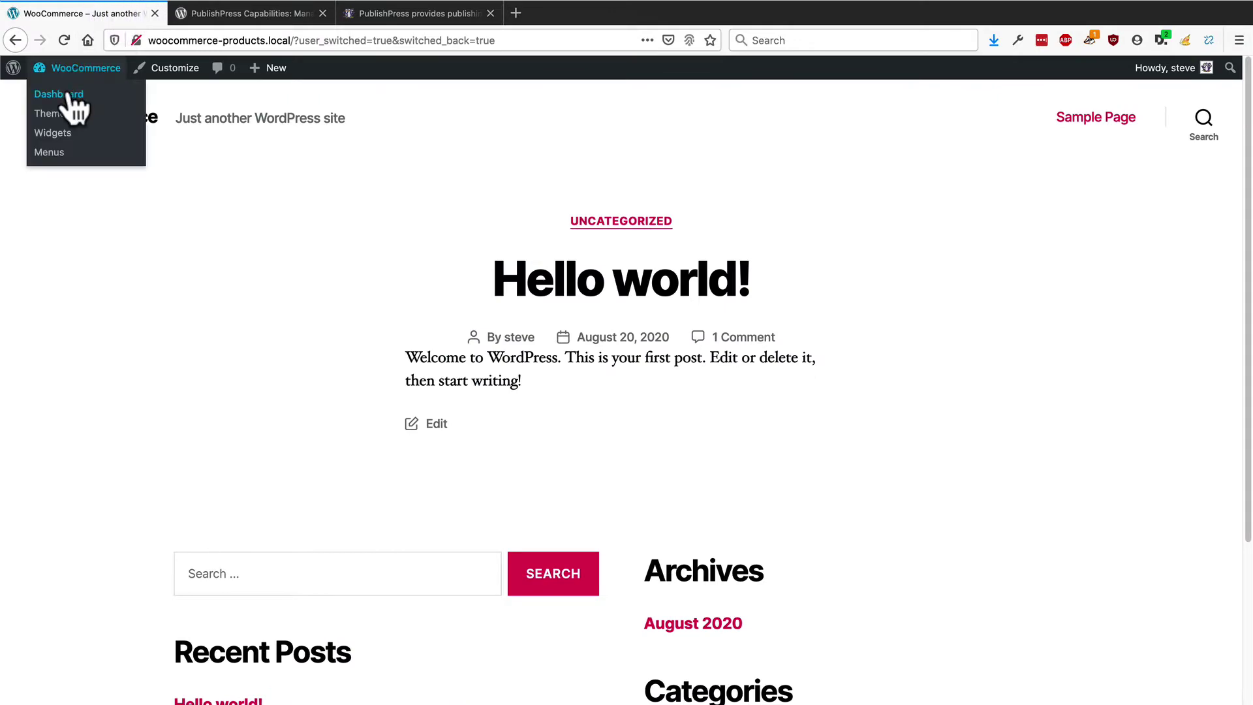
left_click(68, 90)
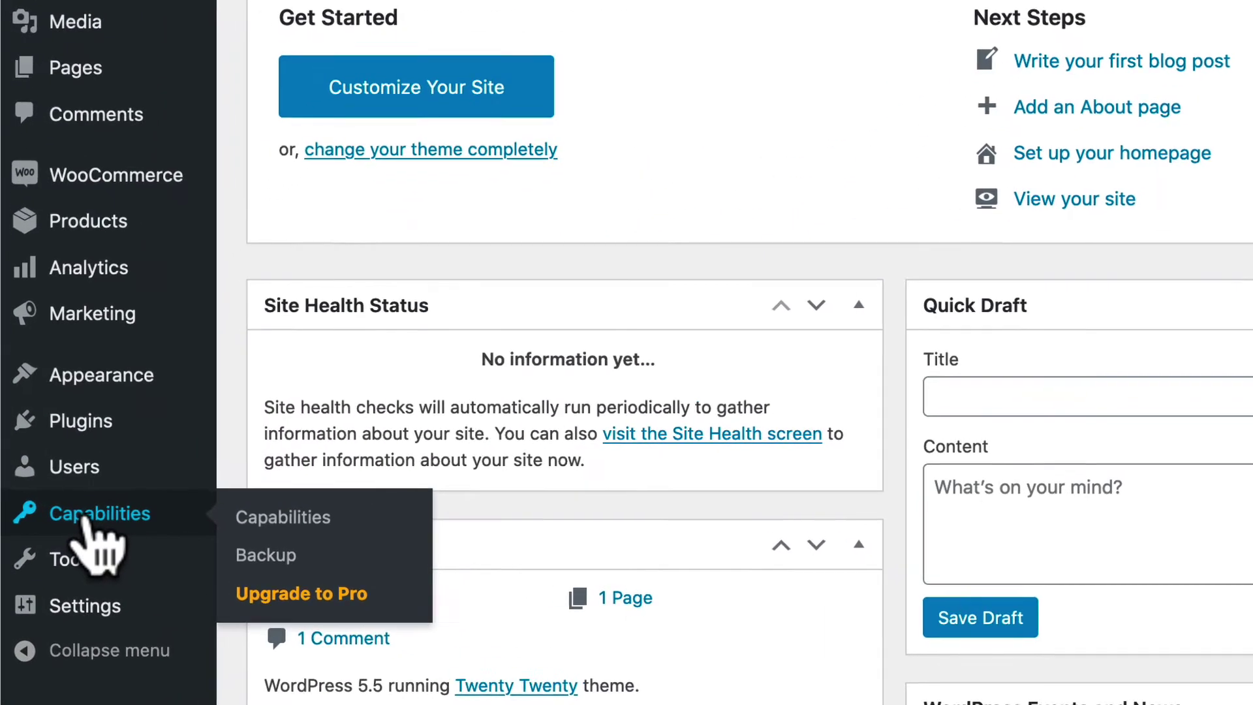
Step: Load the Customer role in Role Capabilities, briefly ticking then unticking edit posts
left_click(36, 488)
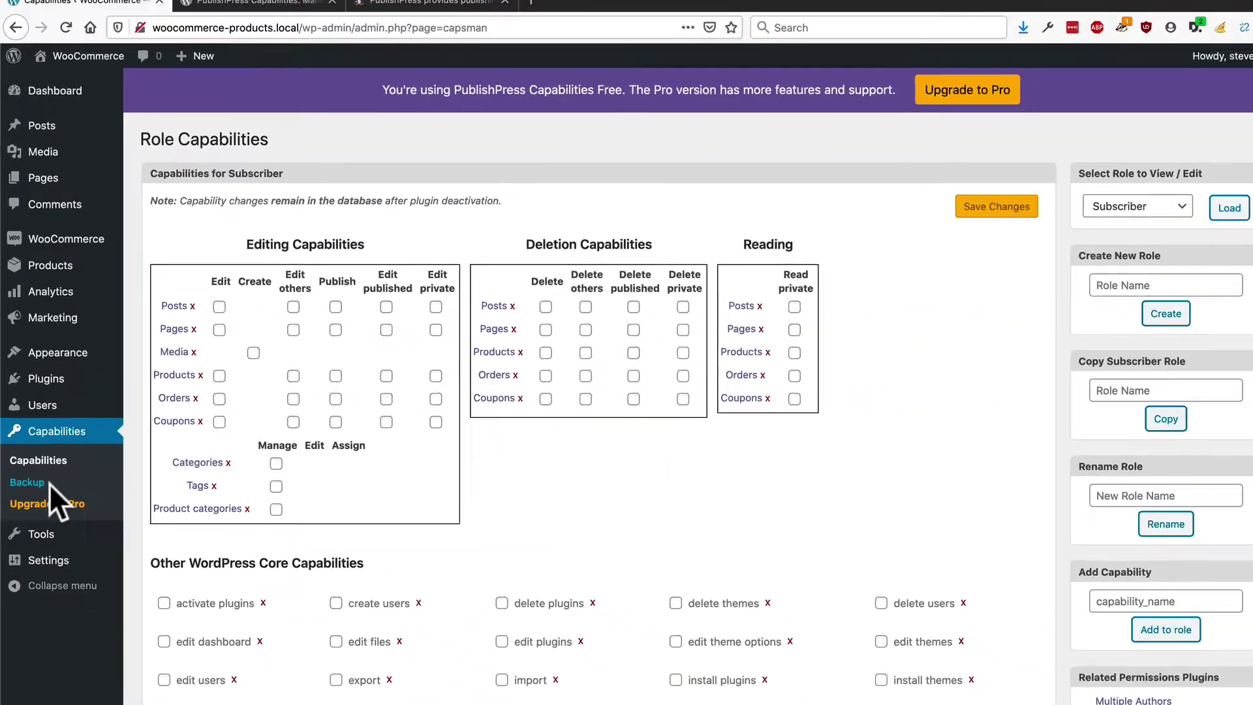
left_click(1137, 206)
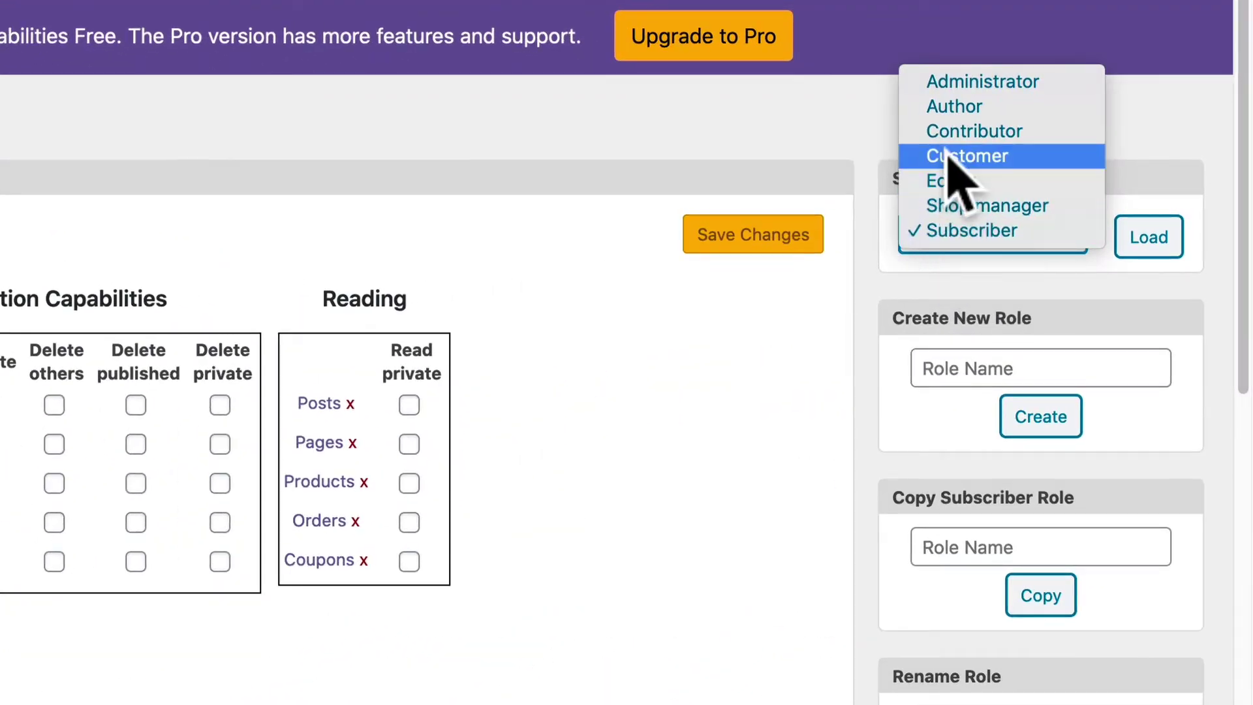
left_click(947, 157)
left_click(1126, 240)
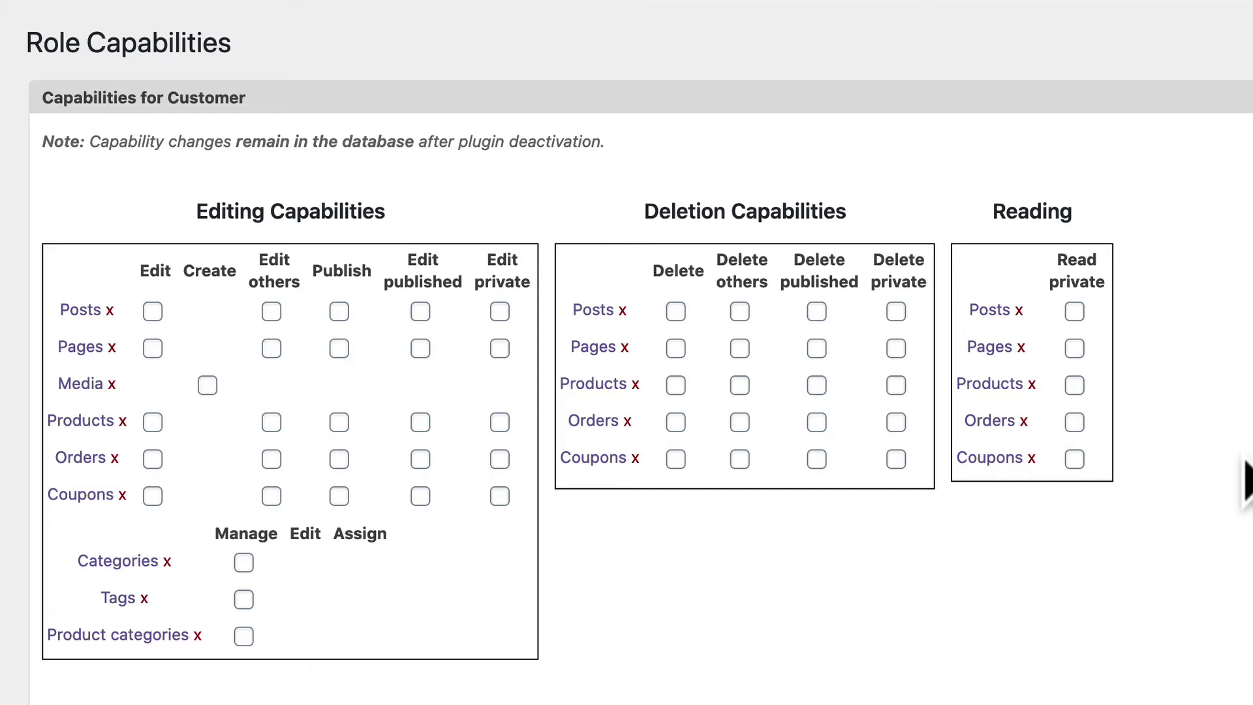
left_click(152, 312)
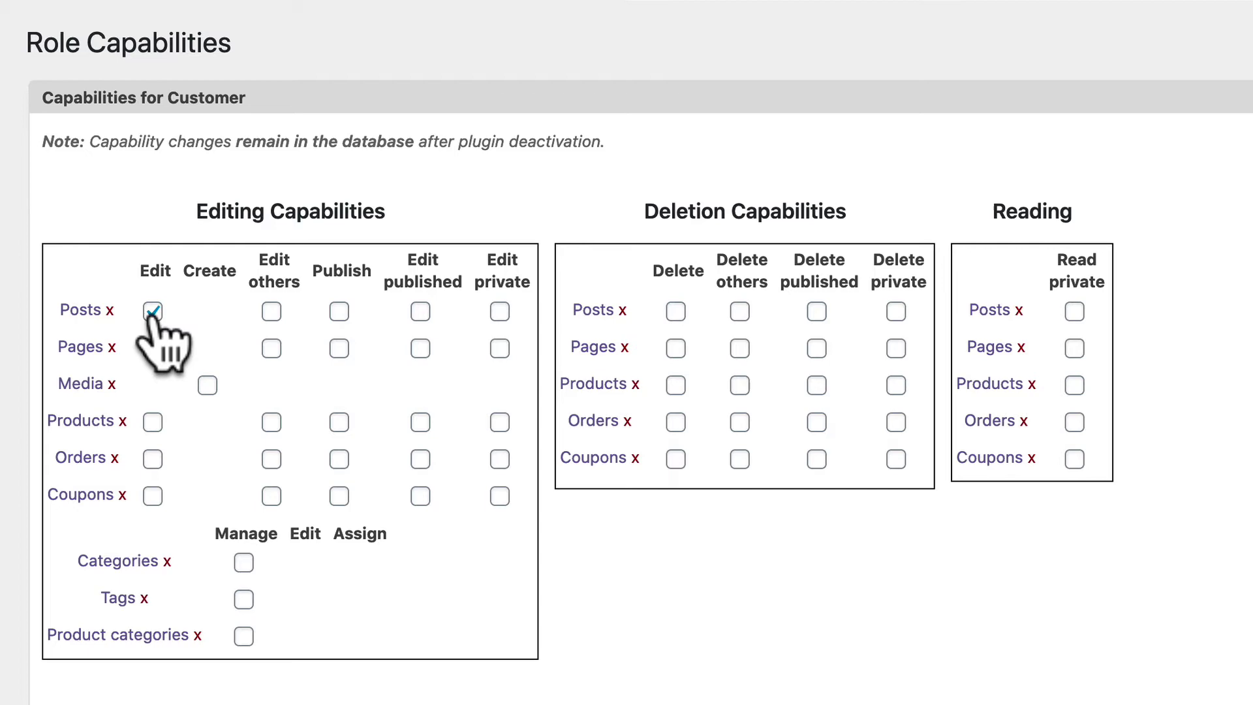
left_click(152, 311)
scroll(750, 565, "down", 5)
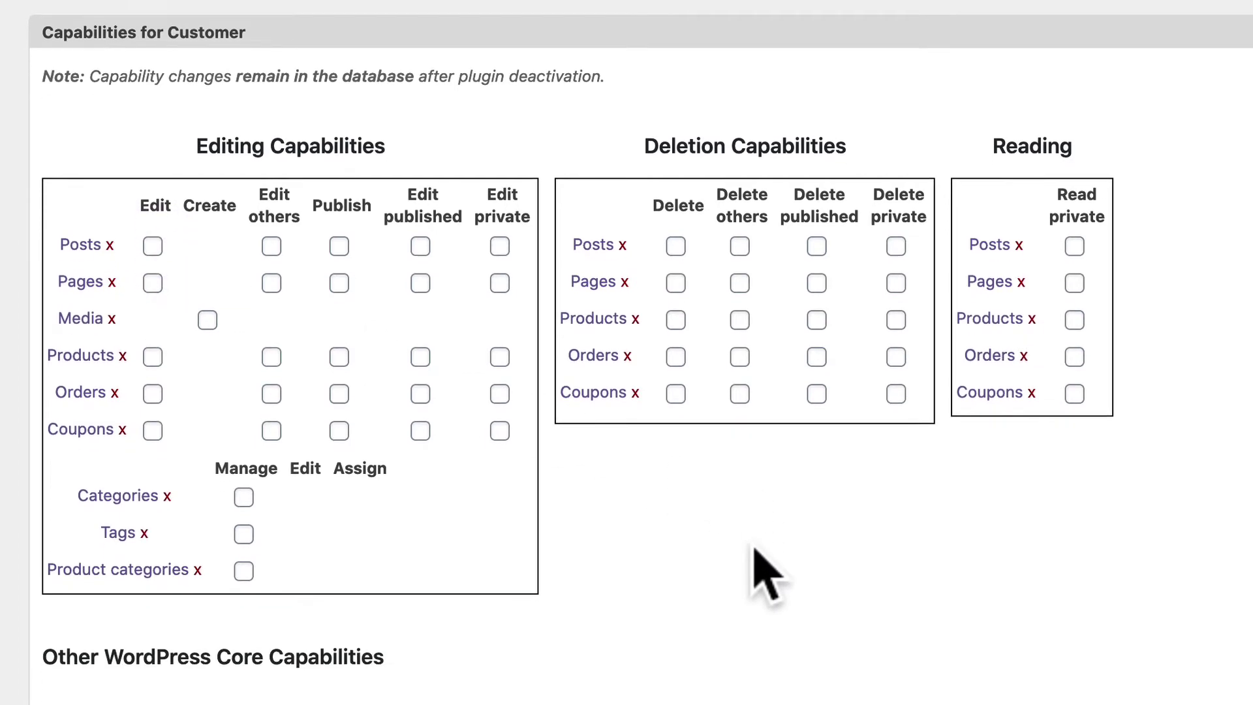
scroll(763, 571, "down", 10)
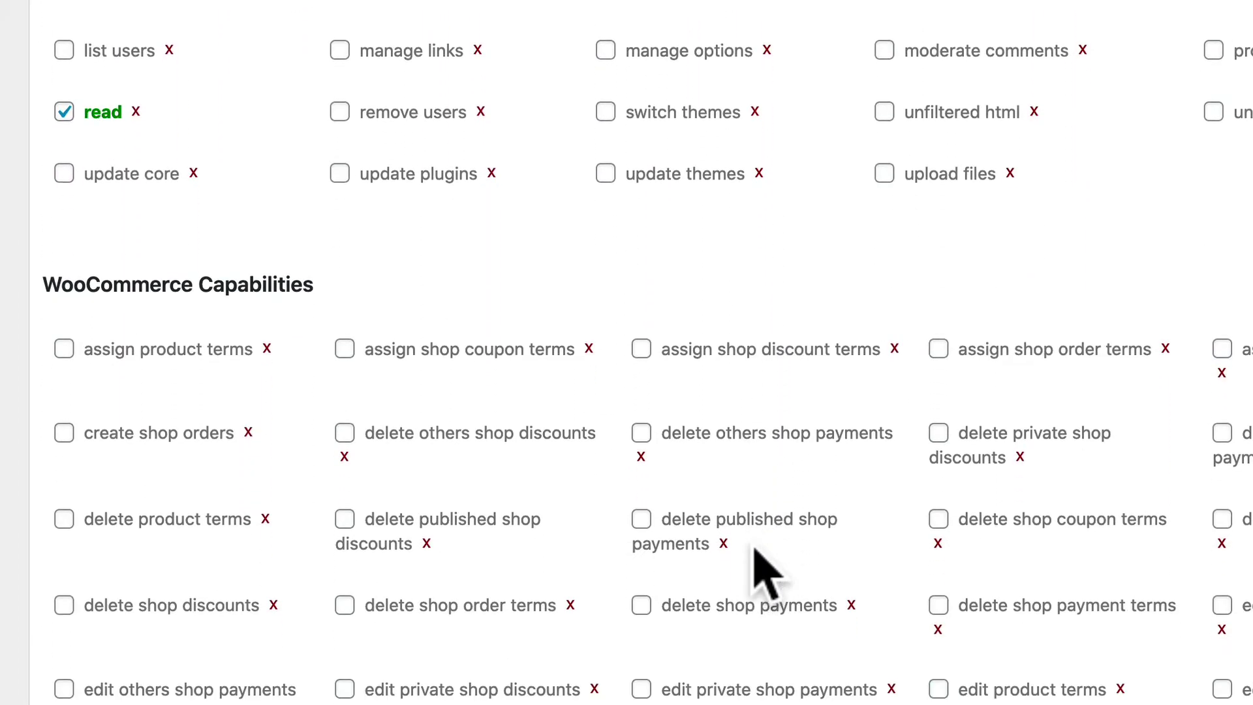
scroll(756, 550, "down", 5)
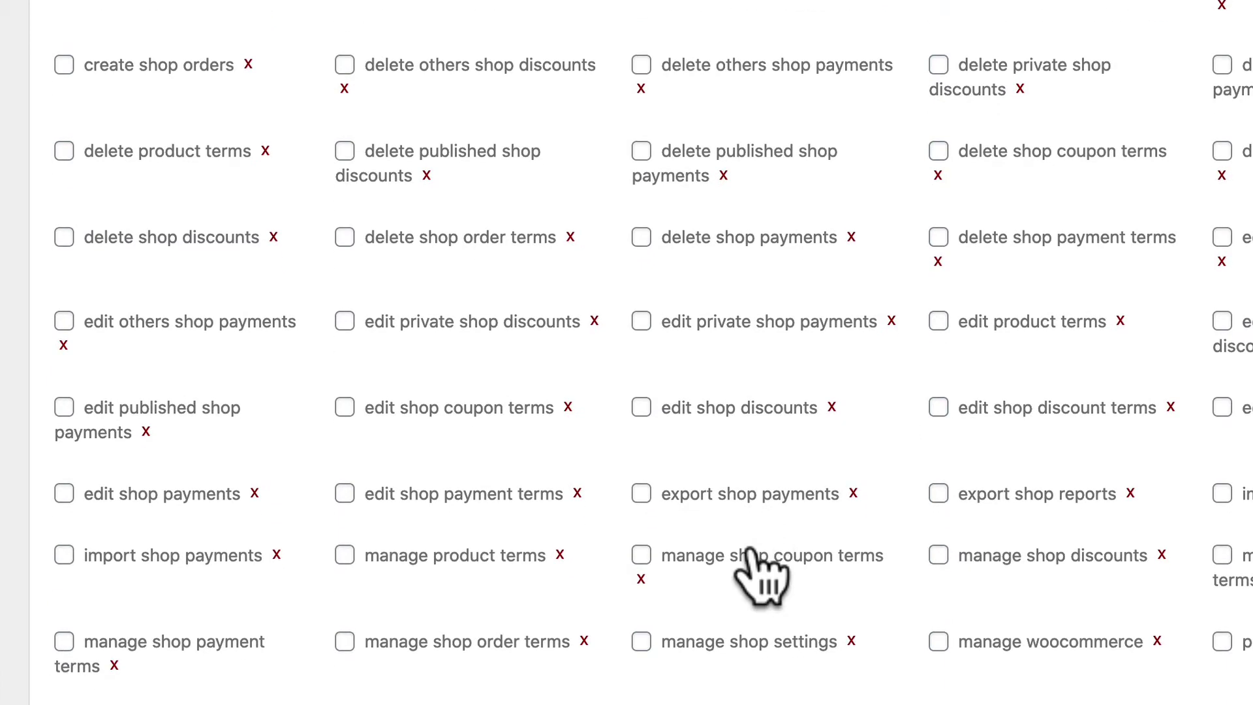
left_click(938, 642)
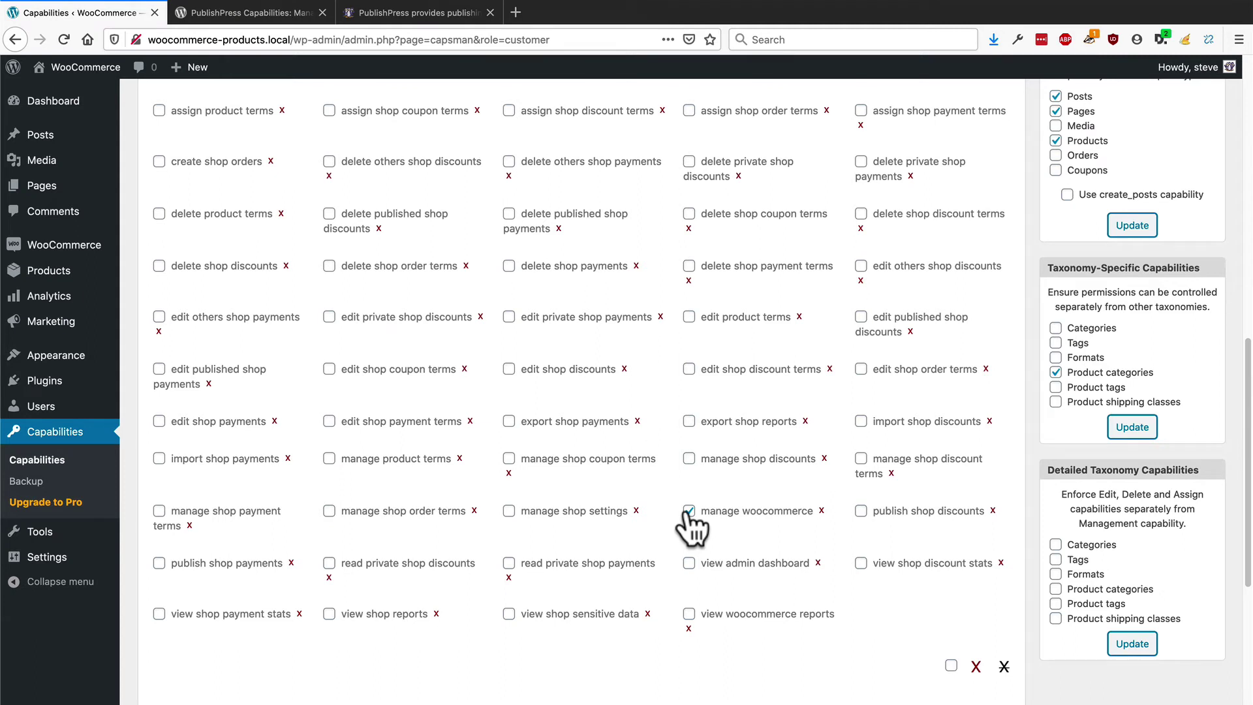
left_click(687, 514)
scroll(688, 515, "up", 10)
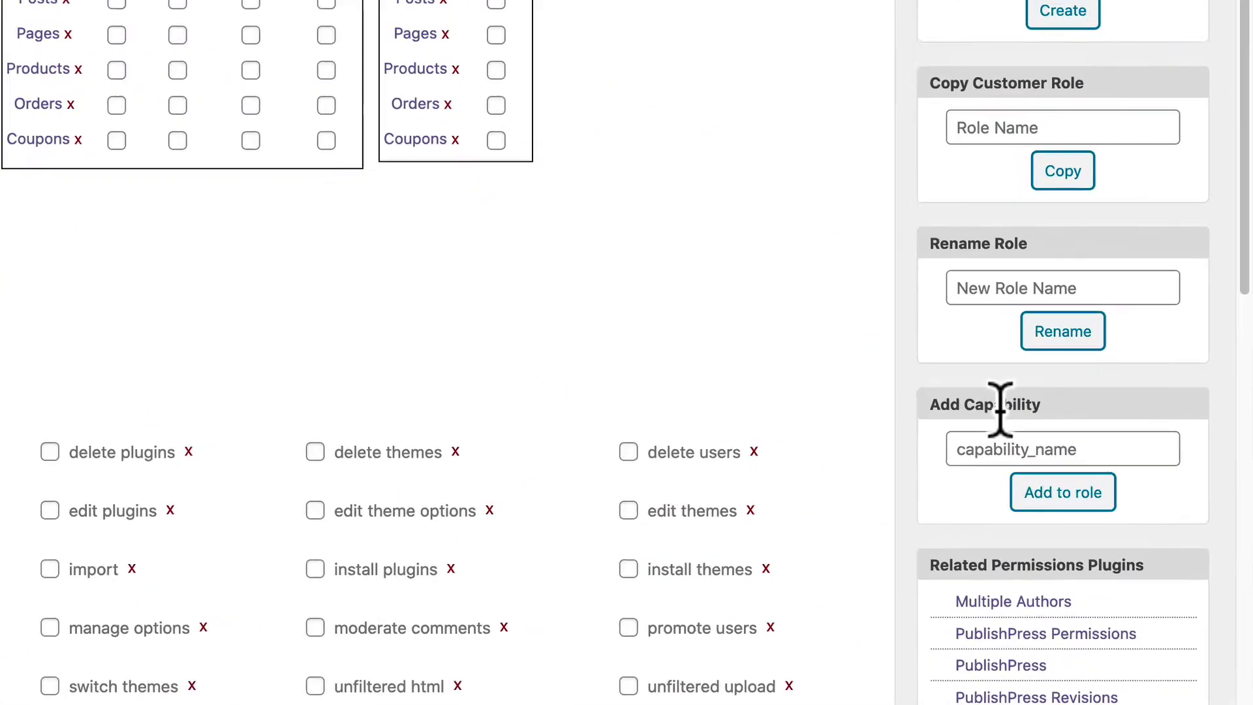
Step: Add view_admin_dashboard to the Customer role and scroll to confirm it's ticked
left_click(952, 441)
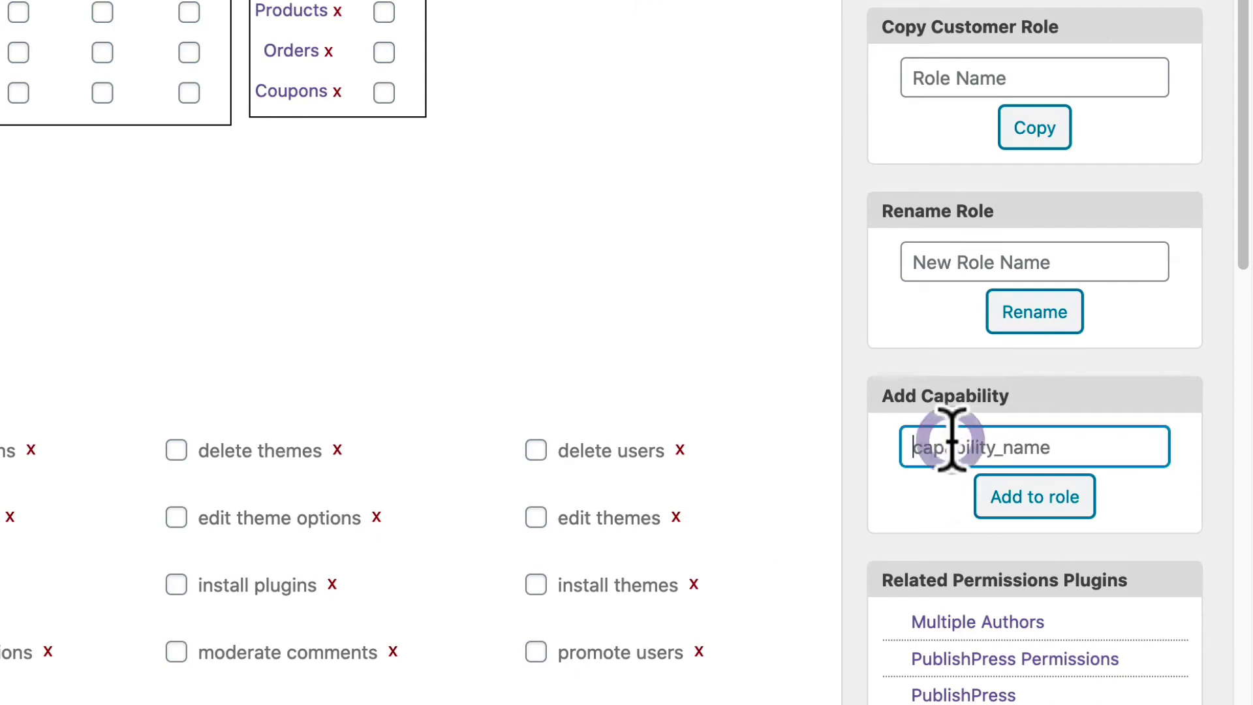
type("view")
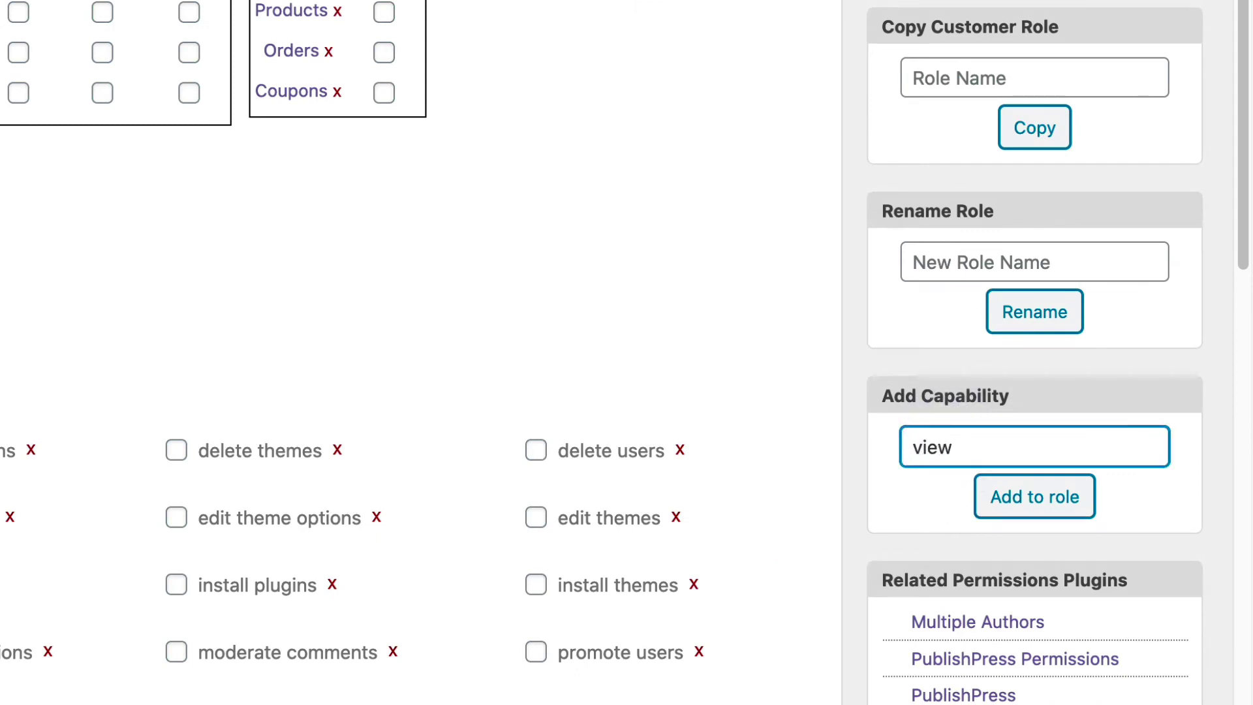
type("_admin_dashboard")
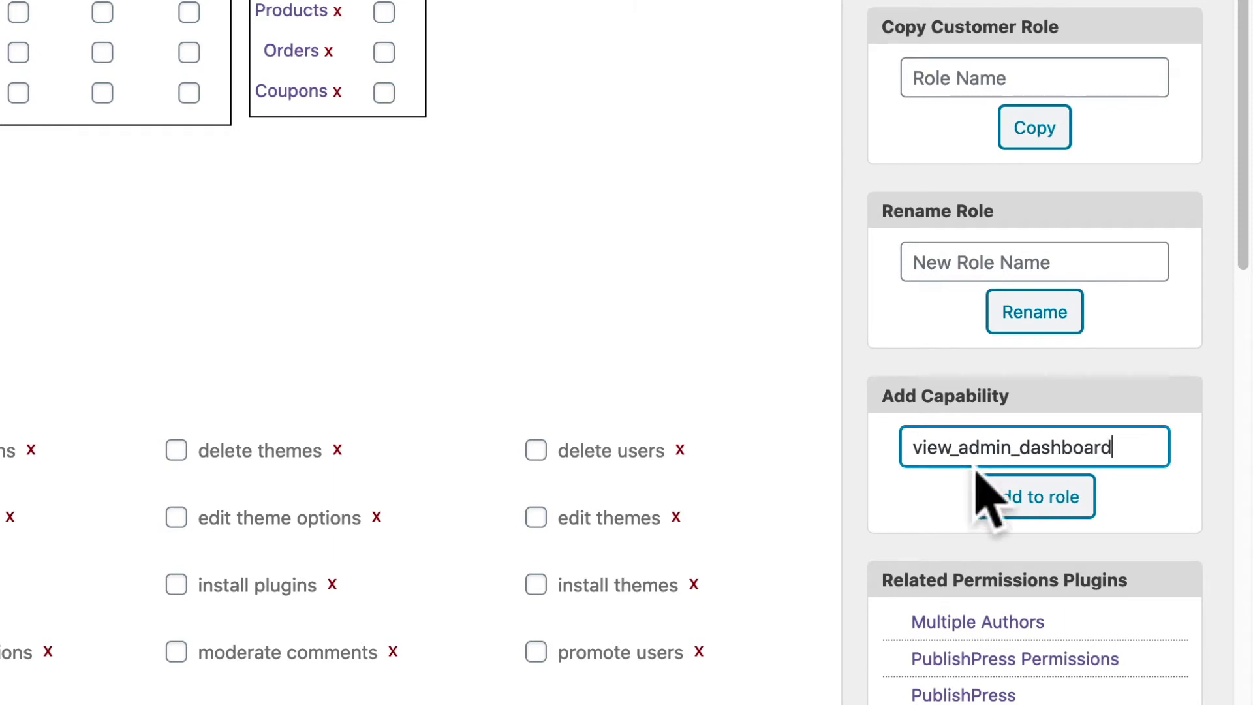
left_click(1020, 497)
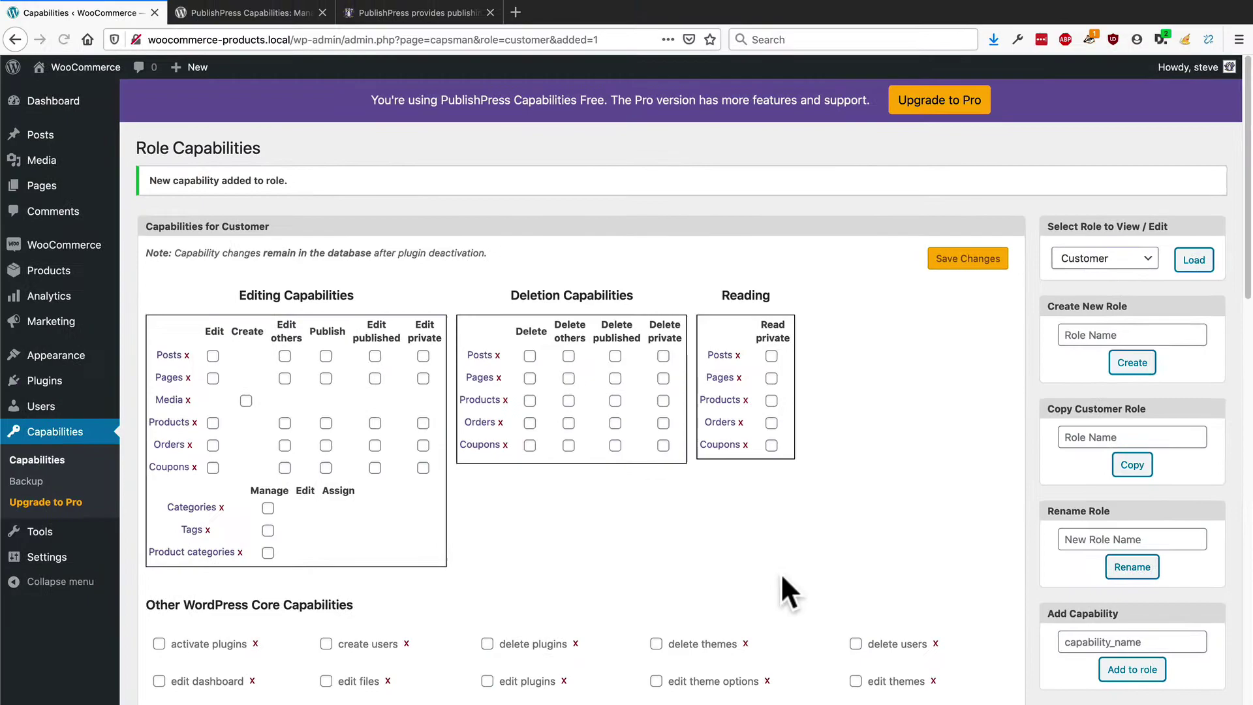
scroll(781, 577, "down", 8)
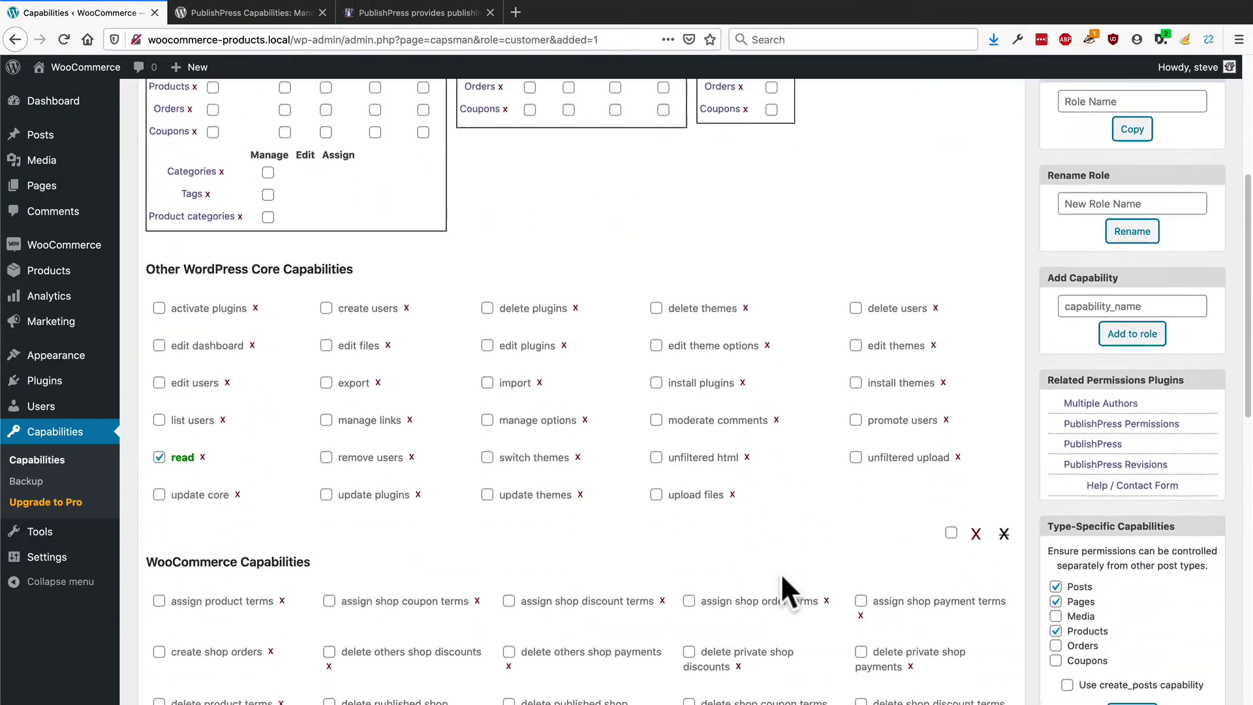
scroll(781, 572, "down", 3)
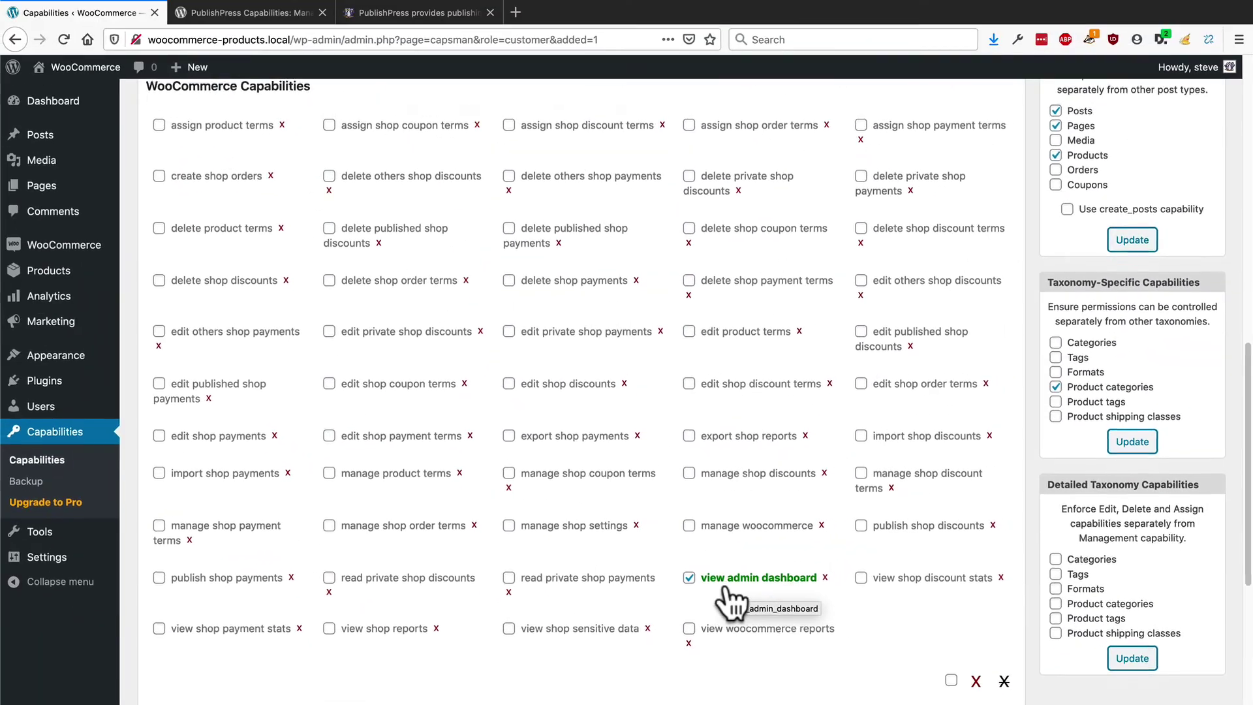
scroll(780, 542, "down", 2)
scroll(725, 582, "down", 3)
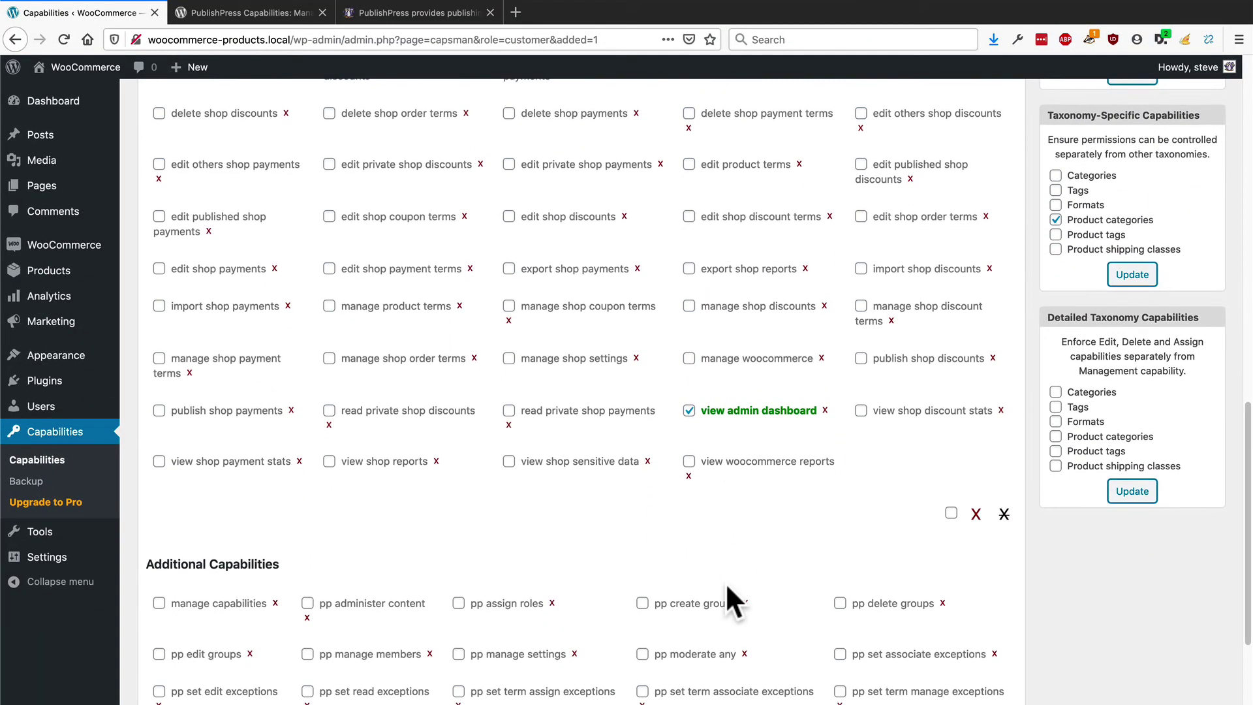
scroll(725, 582, "up", 20)
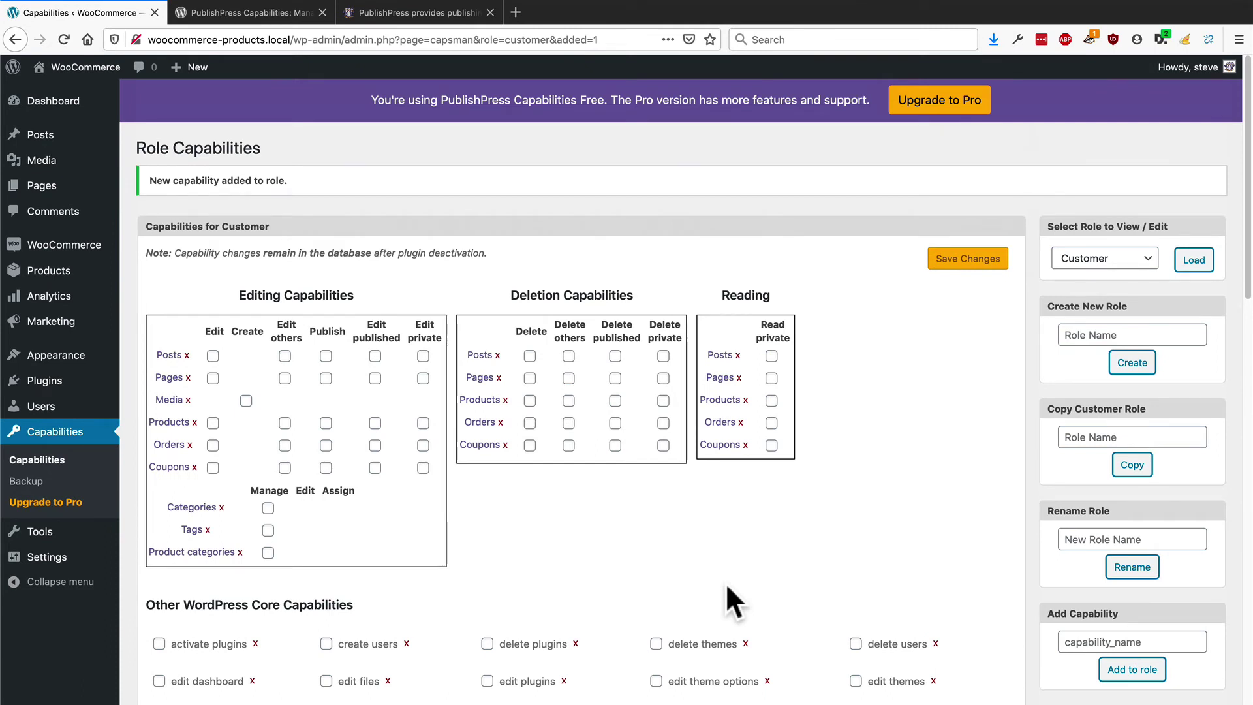
Step: Save the Customer capabilities, test dashboard access as the customer, then switch back
left_click(956, 268)
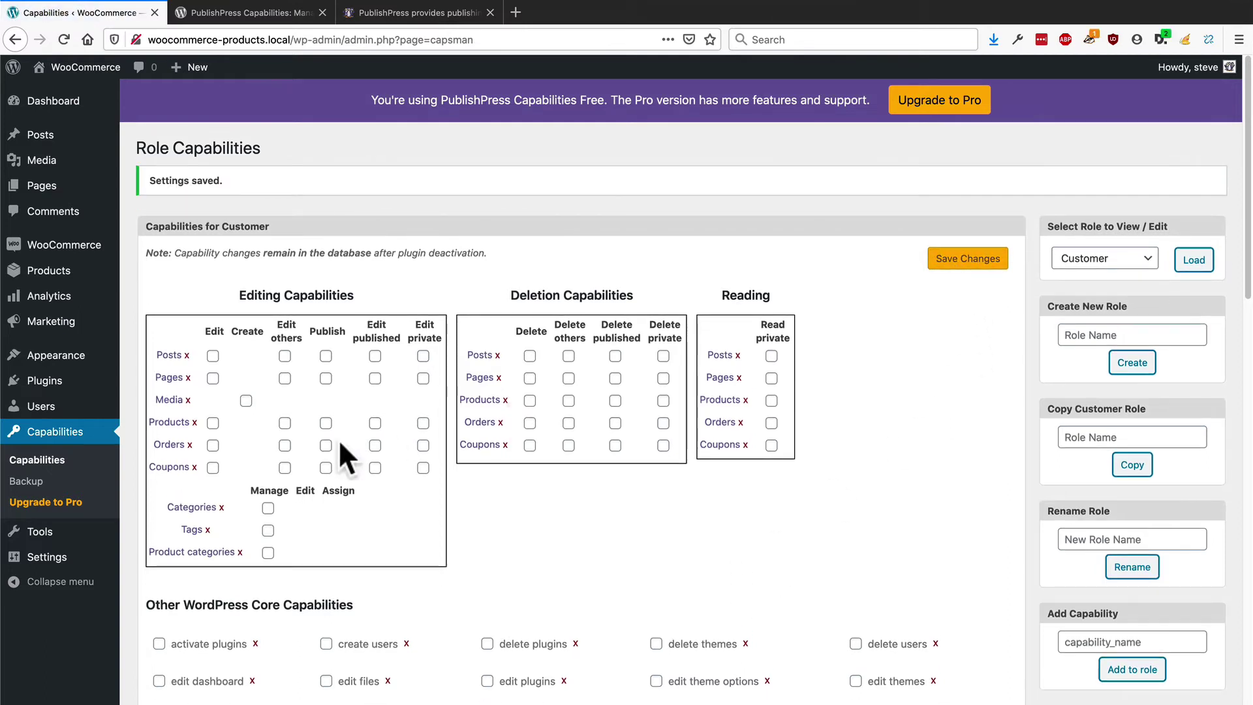
left_click(41, 406)
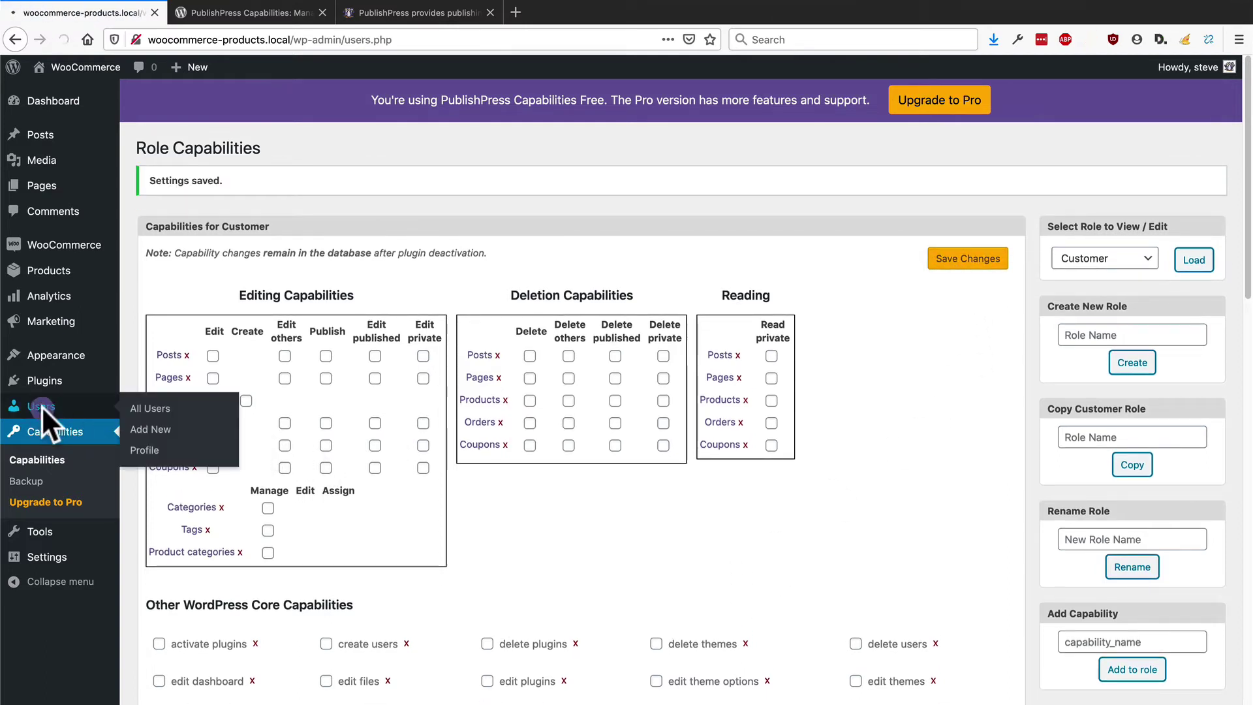
mouse_move(238, 239)
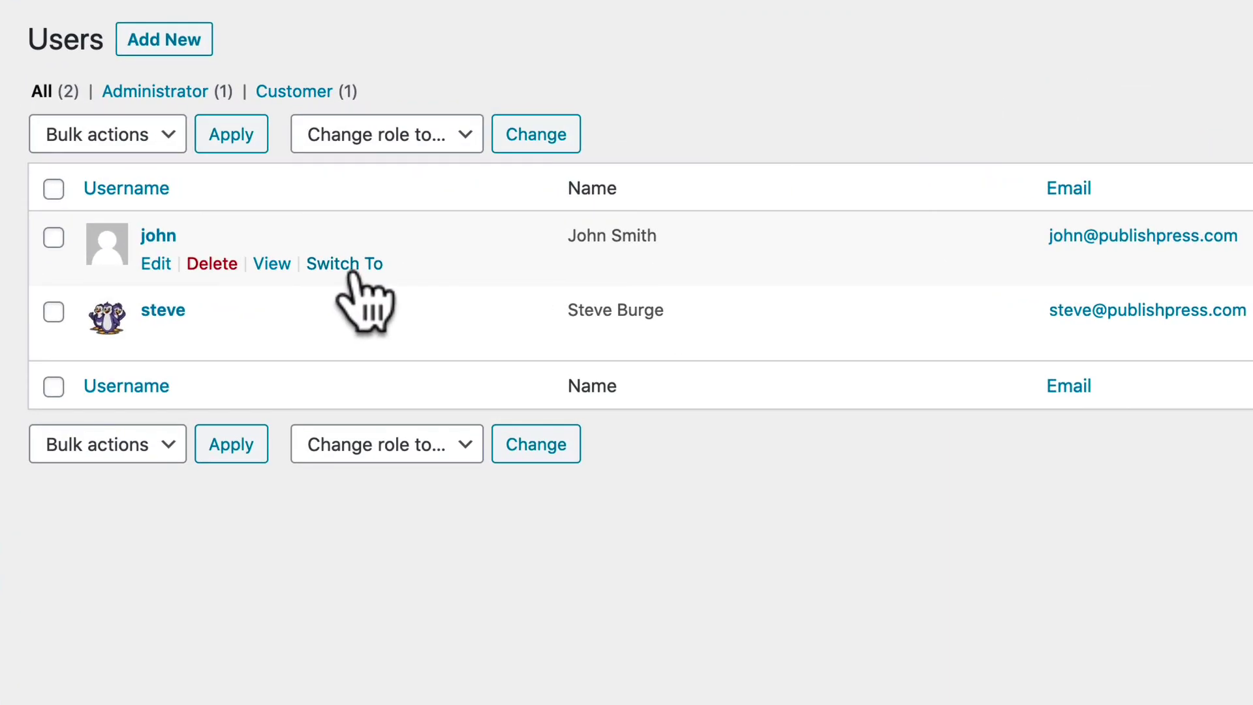
left_click(353, 271)
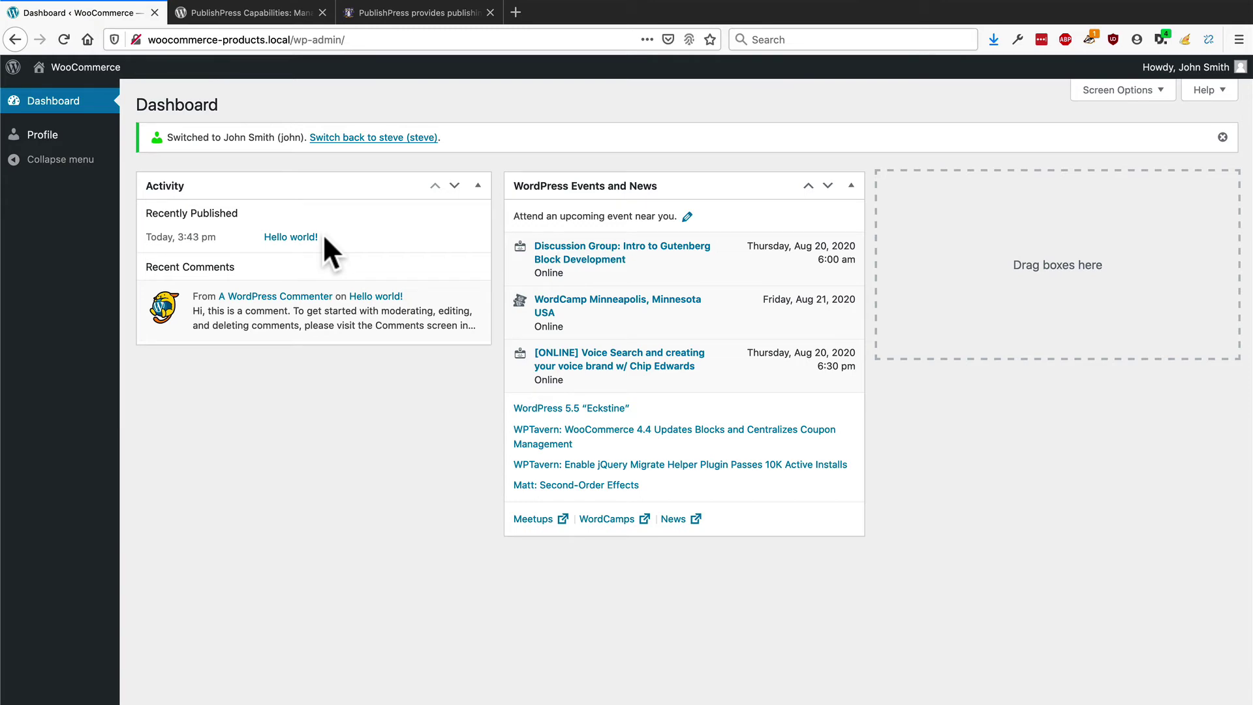
left_click(358, 138)
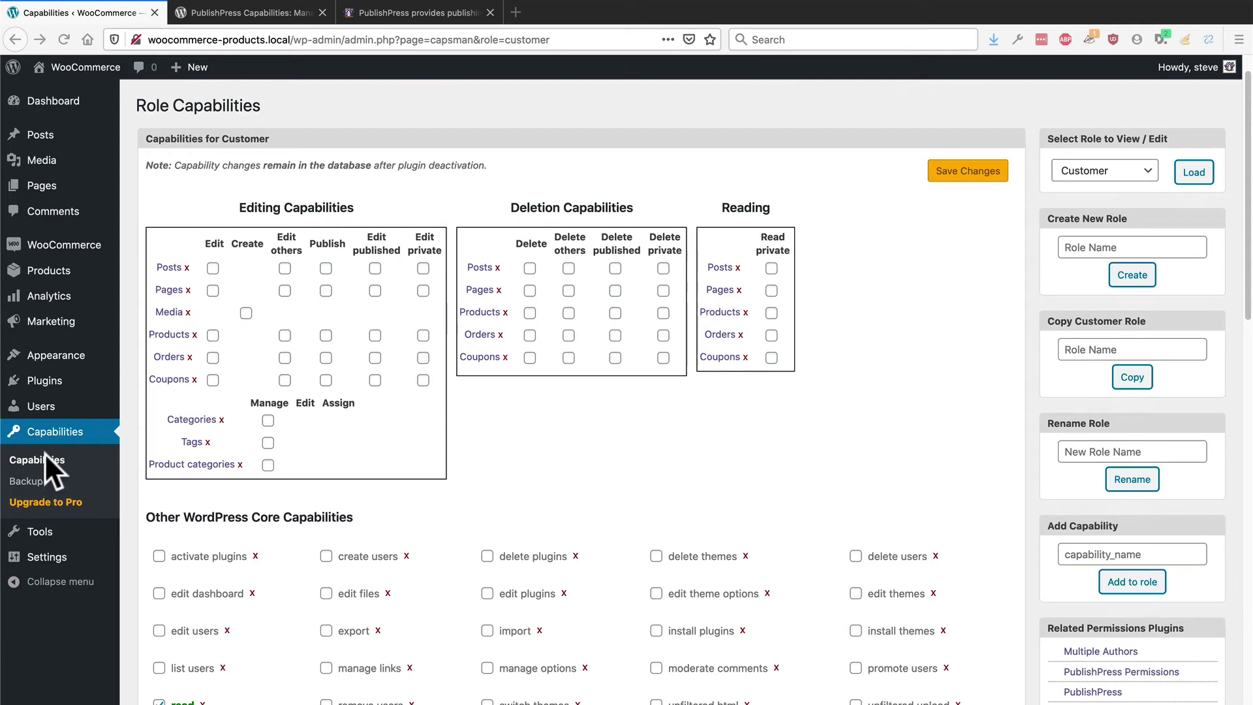
left_click(1091, 174)
left_click(1090, 171)
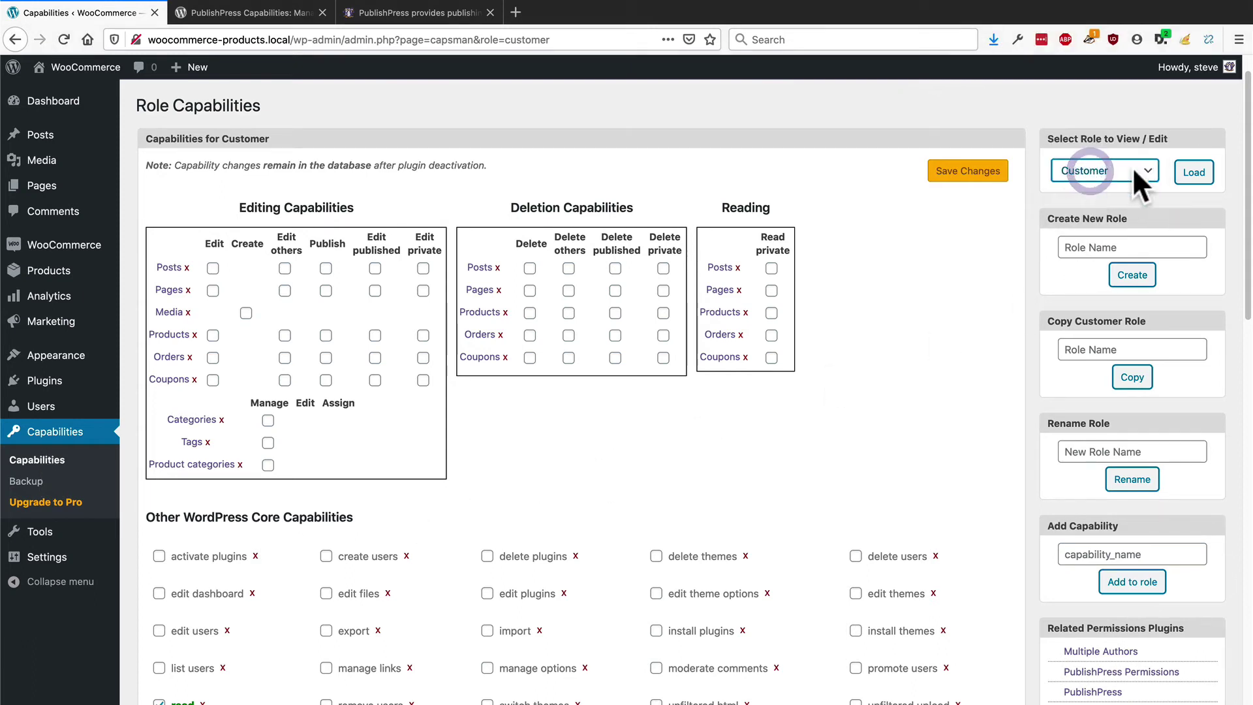
scroll(973, 286, "down", 1)
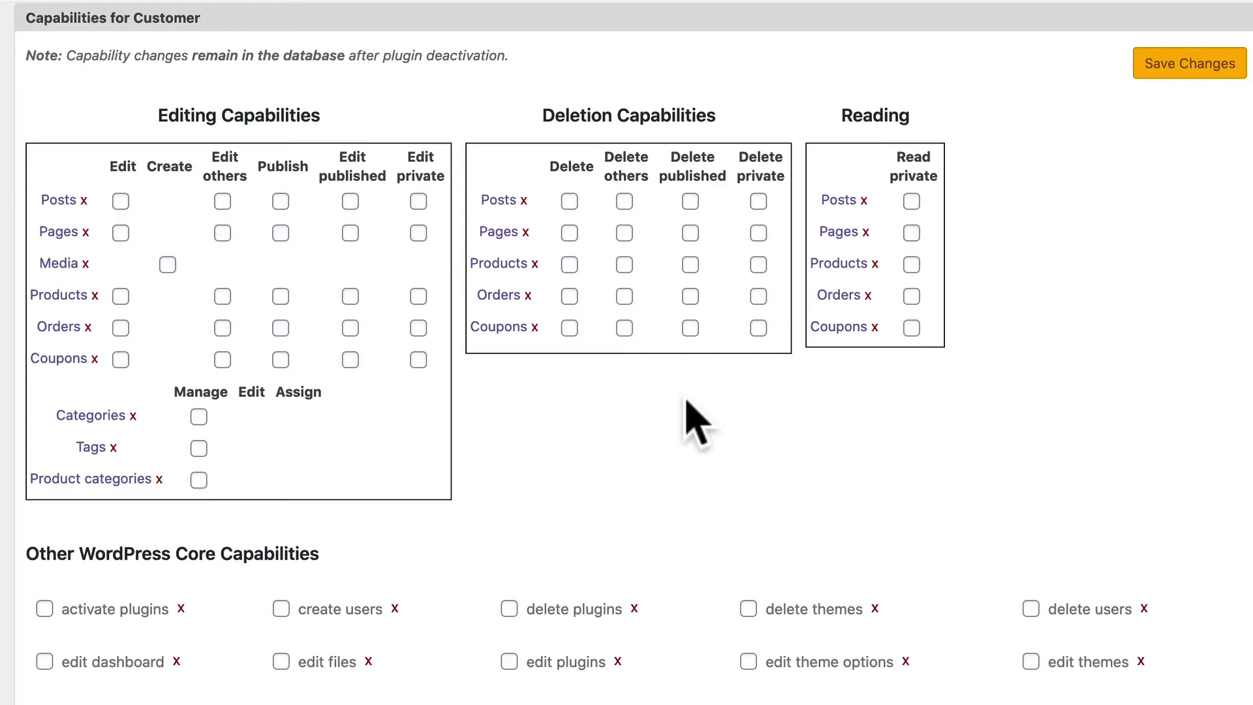
scroll(688, 417, "down", 10)
scroll(699, 421, "down", 8)
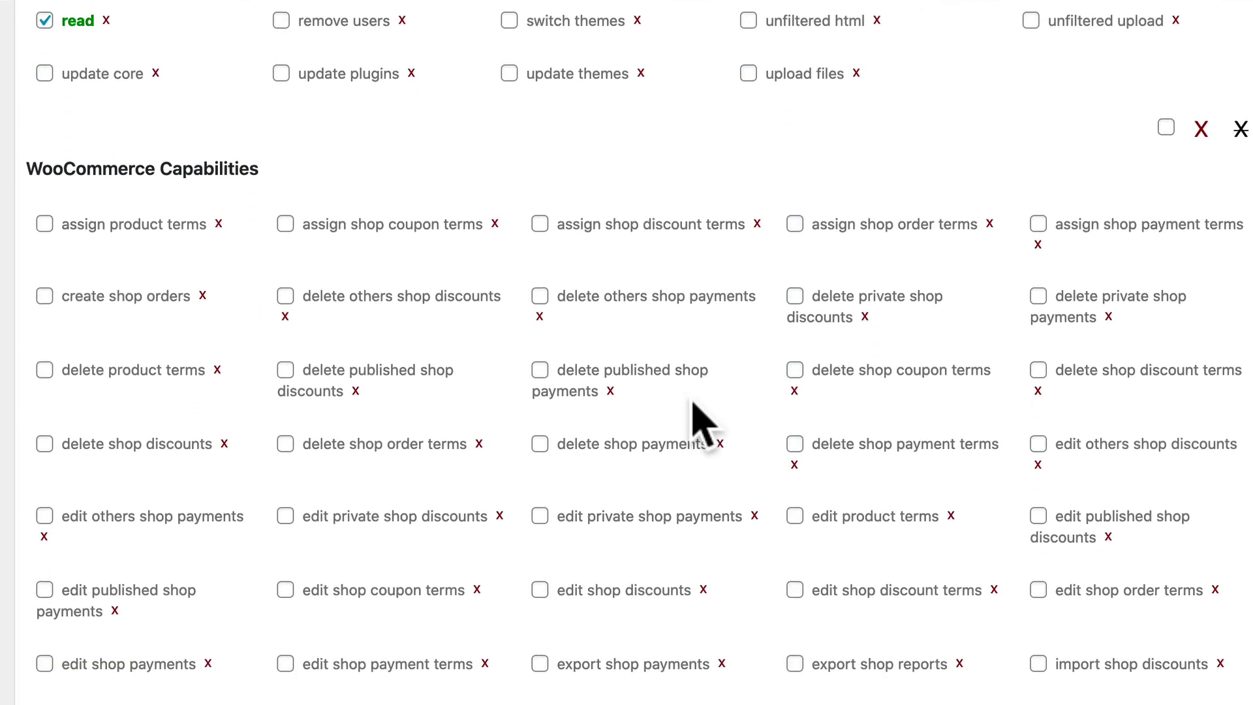
scroll(799, 465, "down", 1)
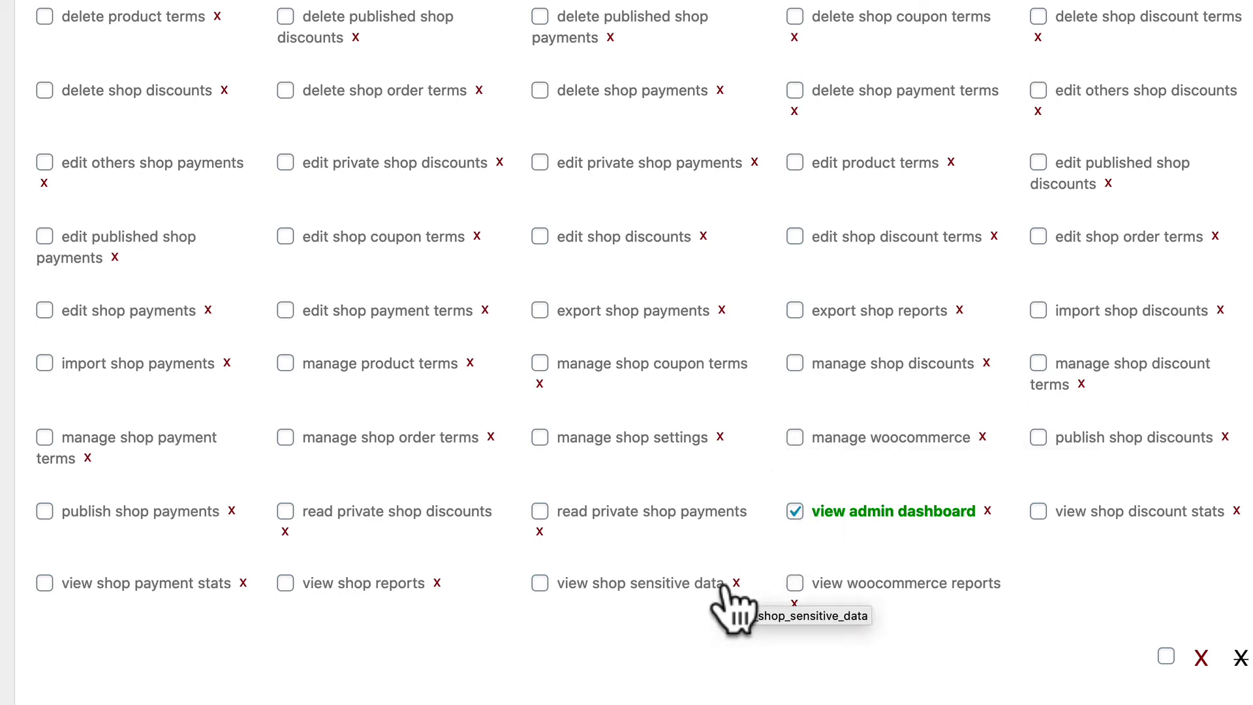
scroll(724, 587, "up", 20)
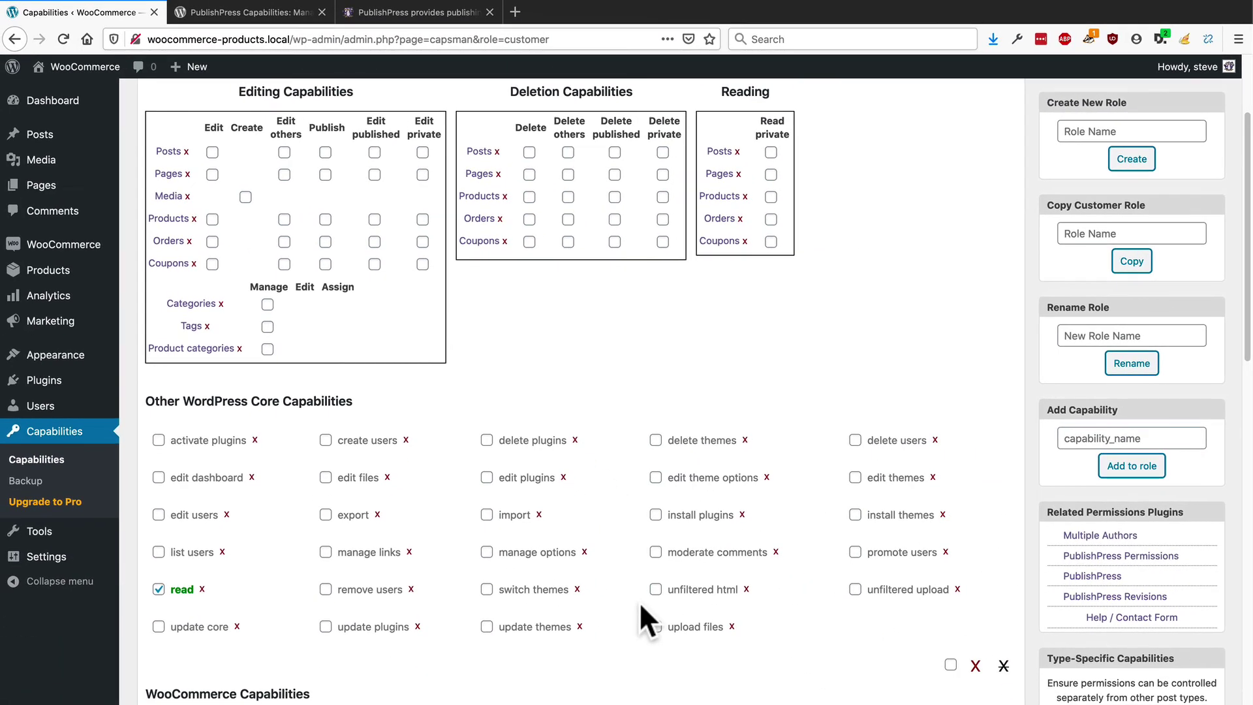
scroll(640, 605, "down", 2)
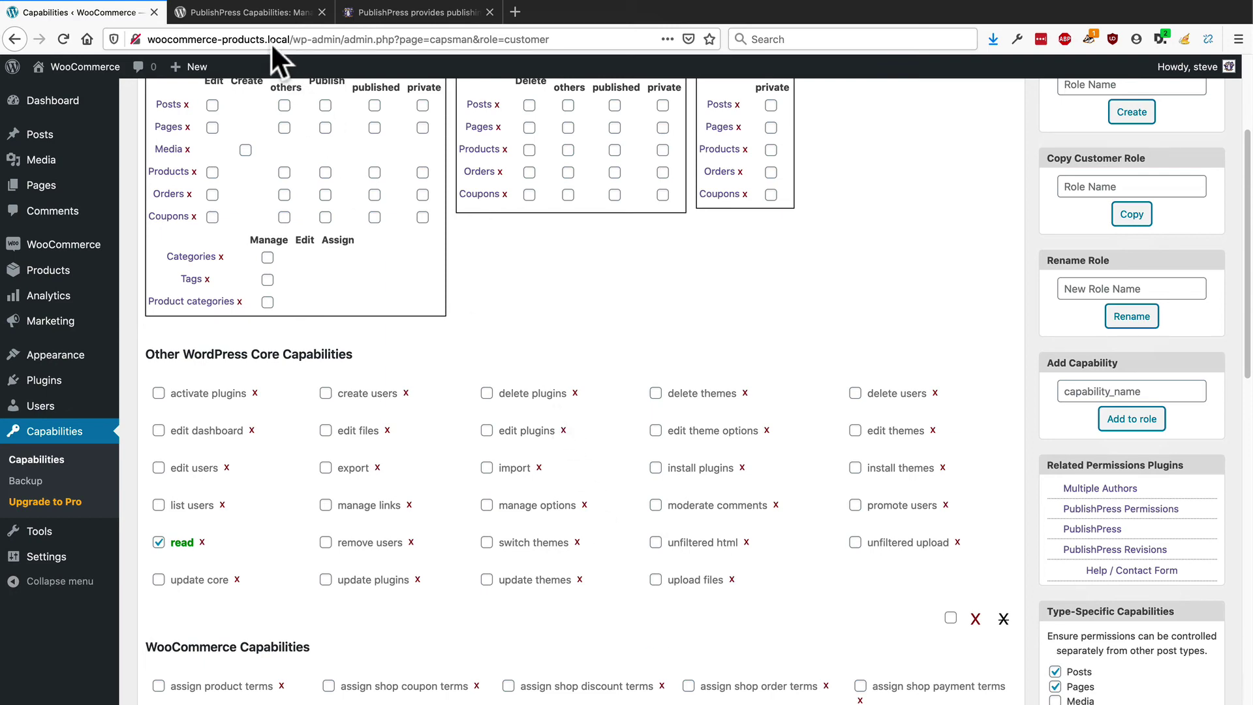
Step: View the plugin's WordPress.org page, then the publishpress.com home page
left_click(261, 11)
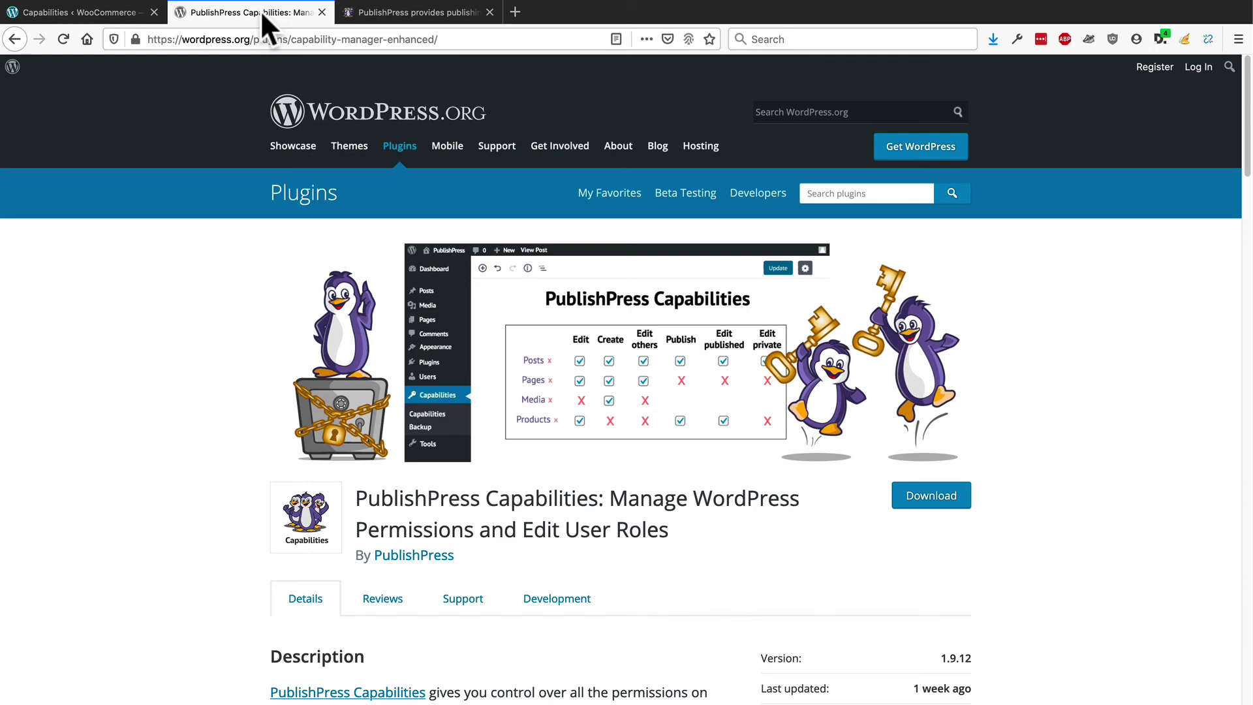
left_click(377, 15)
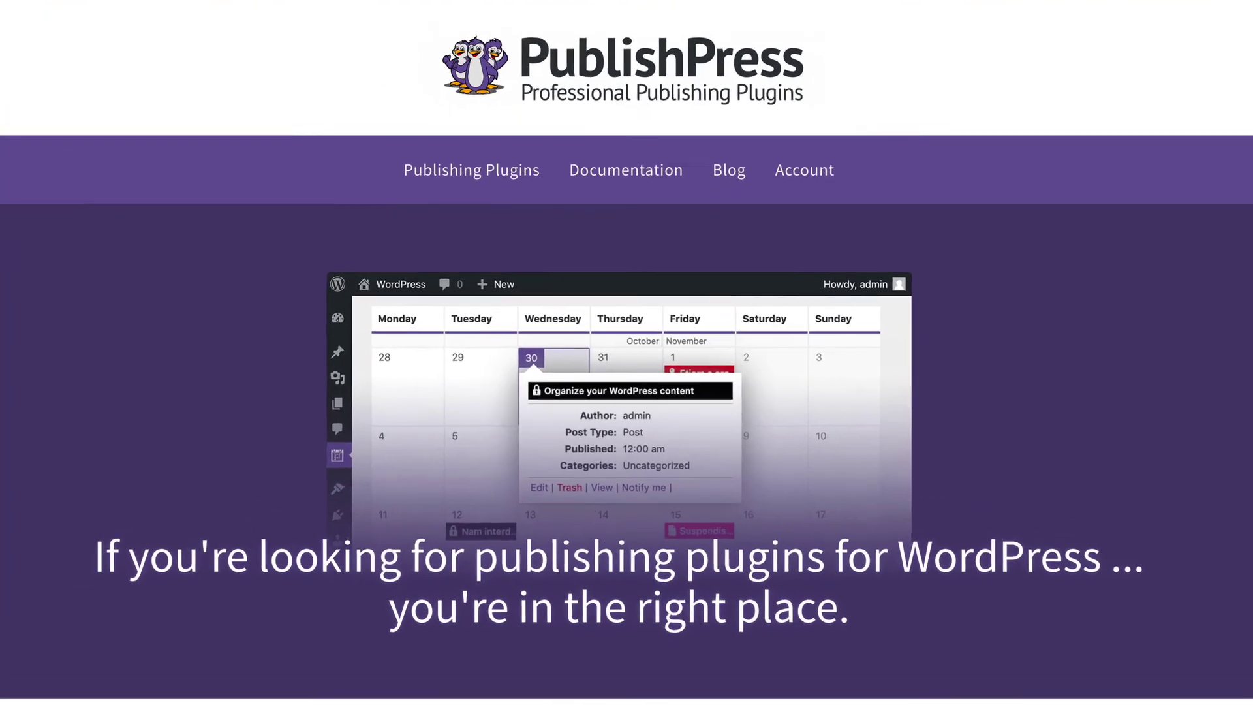